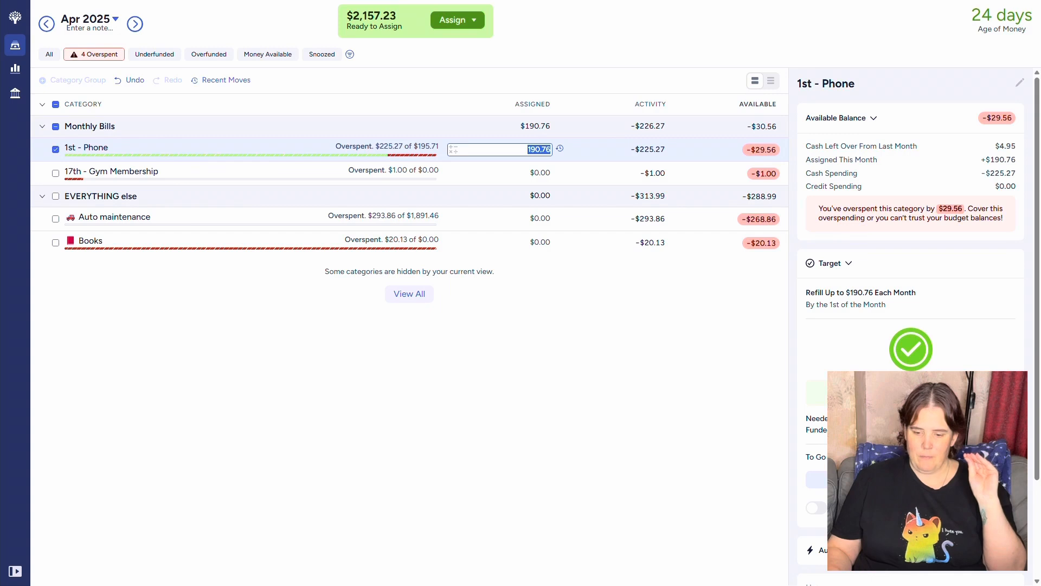
Set the monthly target of the 1st - Phone category to $225.27 and save it
left_click(911, 479)
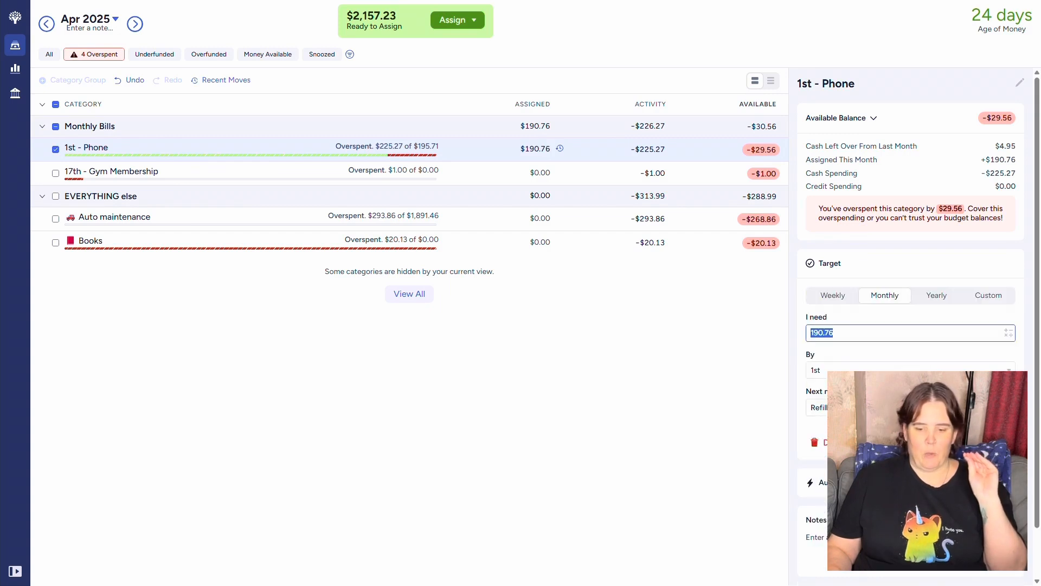
type("225")
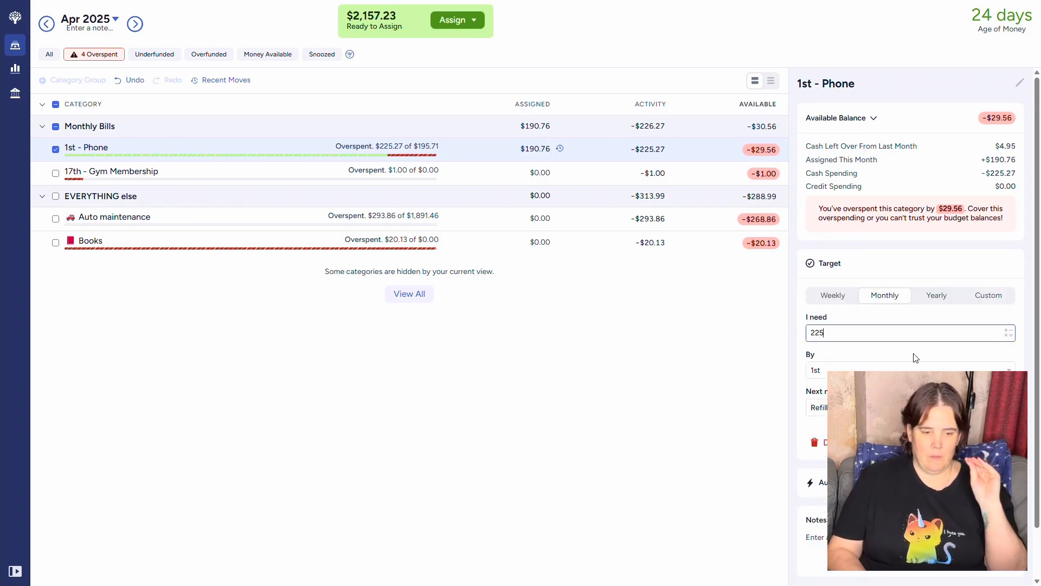
type(".27")
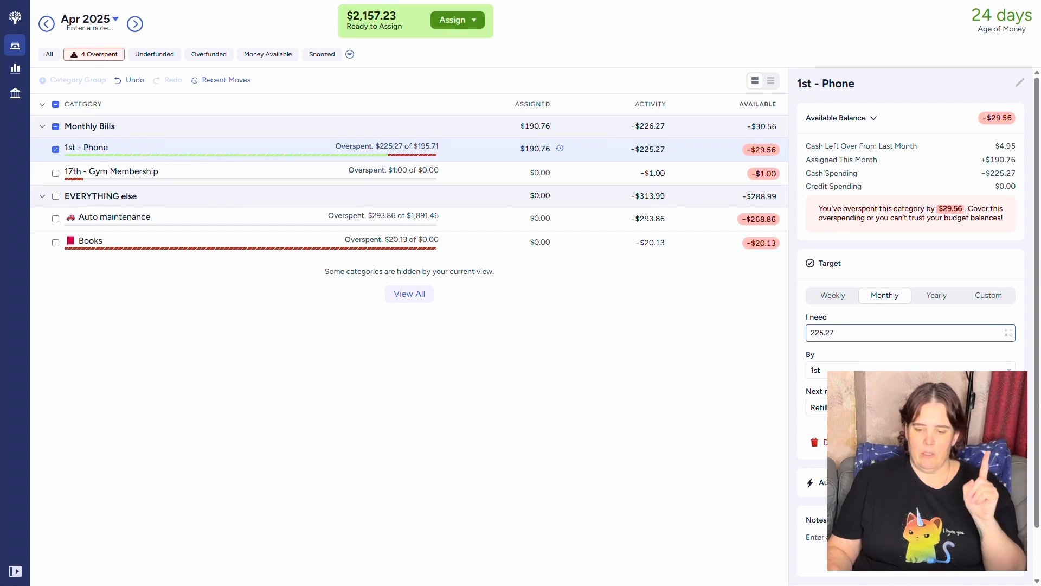
left_click(911, 373)
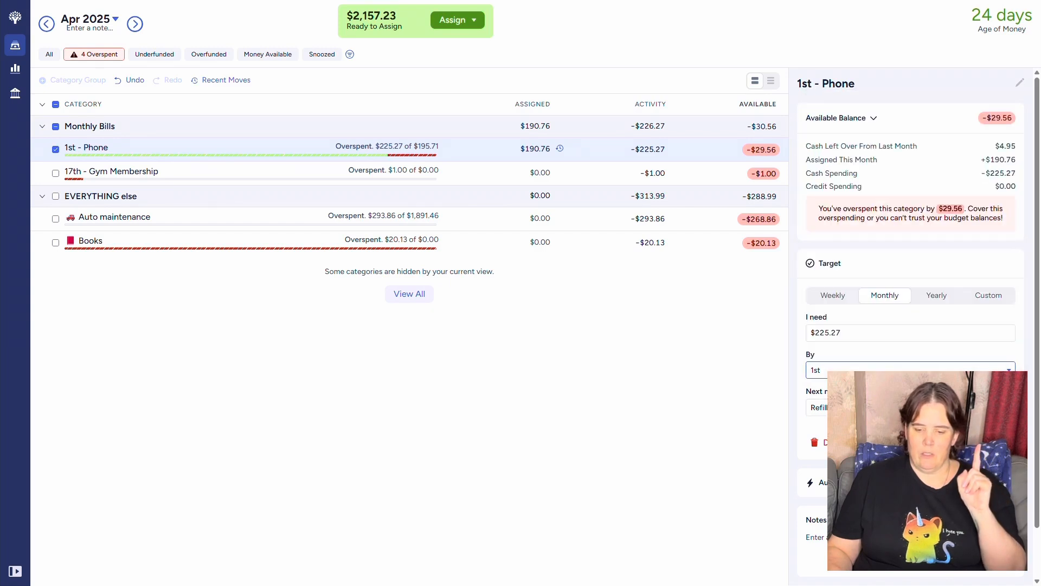
left_click(986, 442)
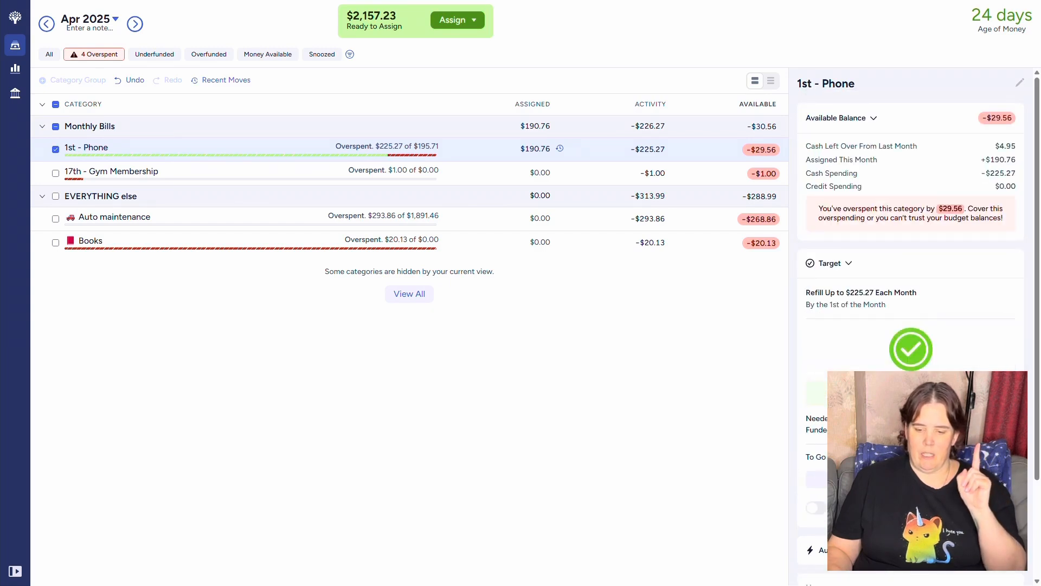
Add $29.56 to the amount assigned to 1st - Phone to cover its overspending
left_click(503, 149)
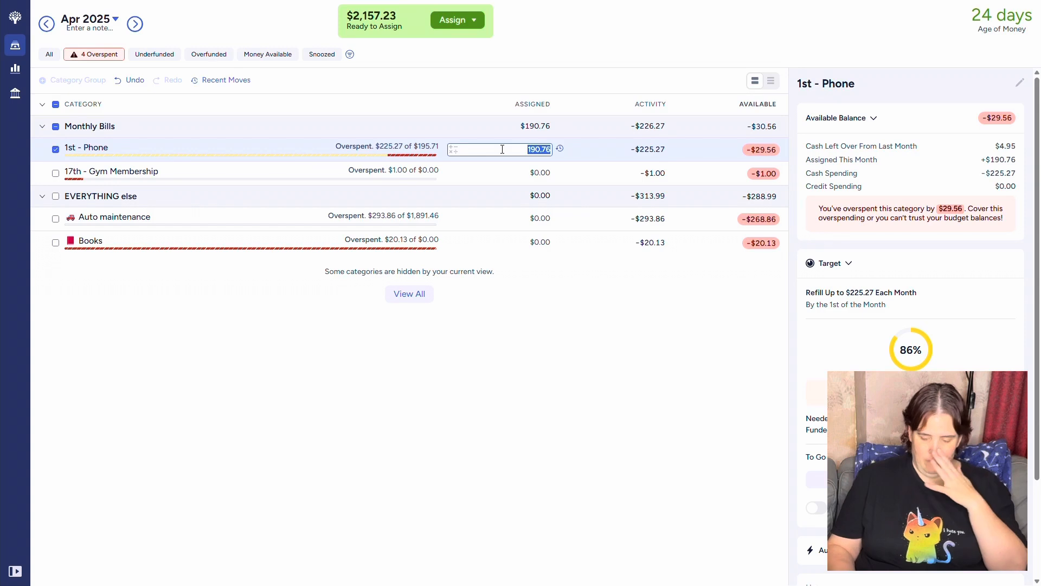
type("+29.56")
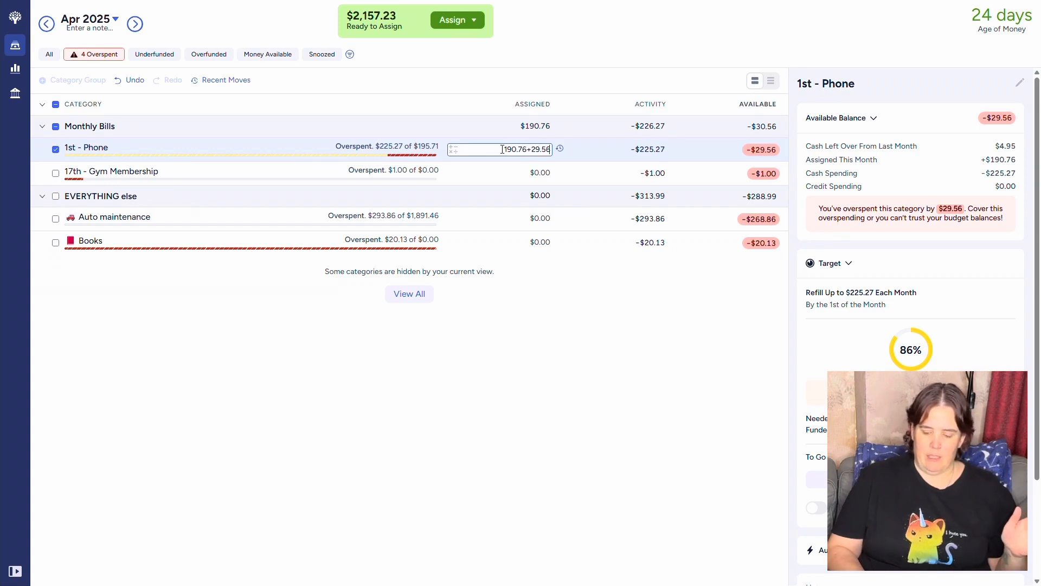
key("Return")
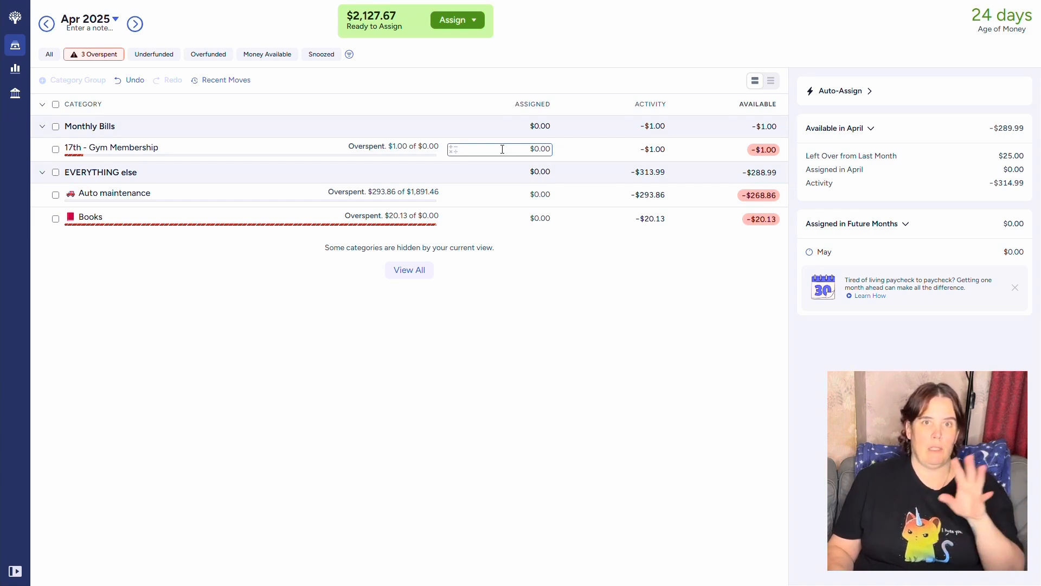
Assign $1.00 to the overspent 17th - Gym Membership category
left_click(502, 150)
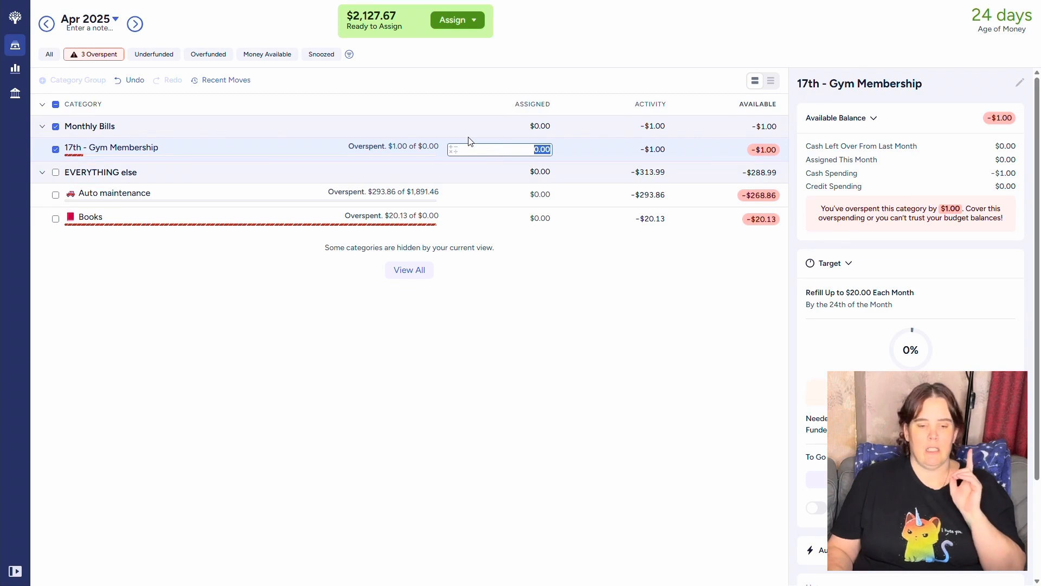
type("1")
key("Return")
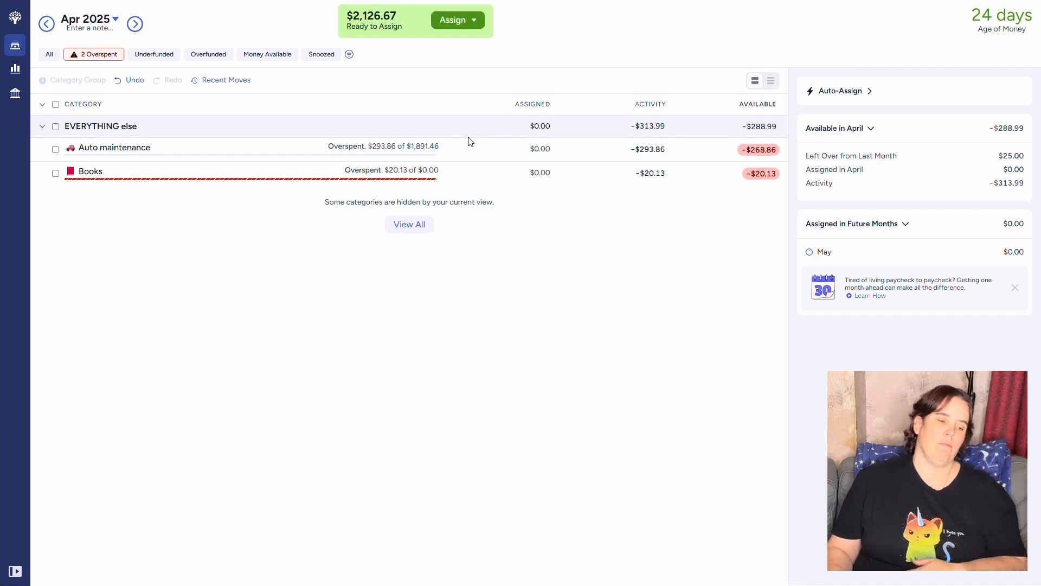
Show all categories and set the monthly target of 17th - Gym Membership to $35
left_click(49, 55)
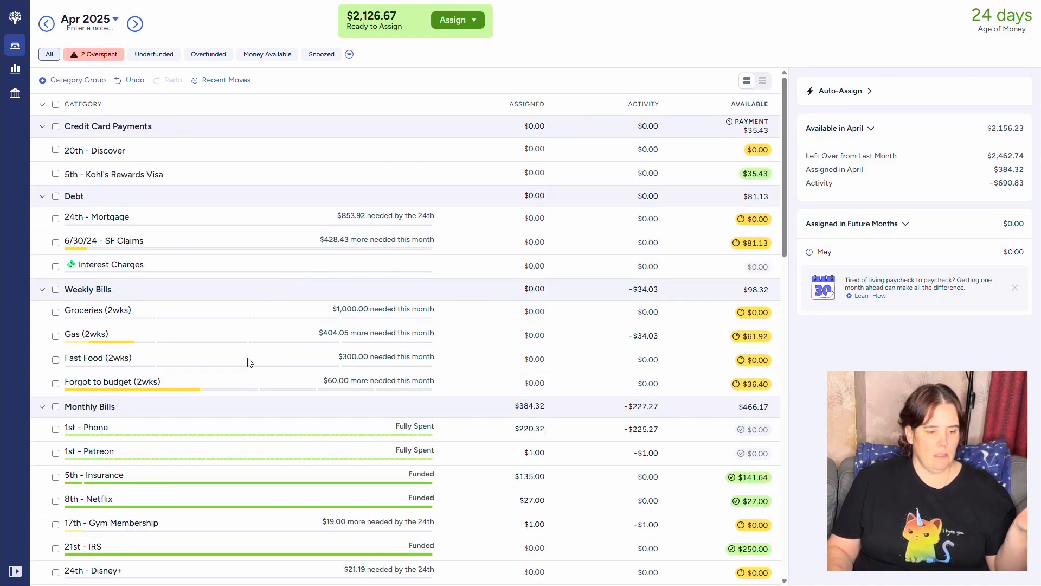
left_click(256, 529)
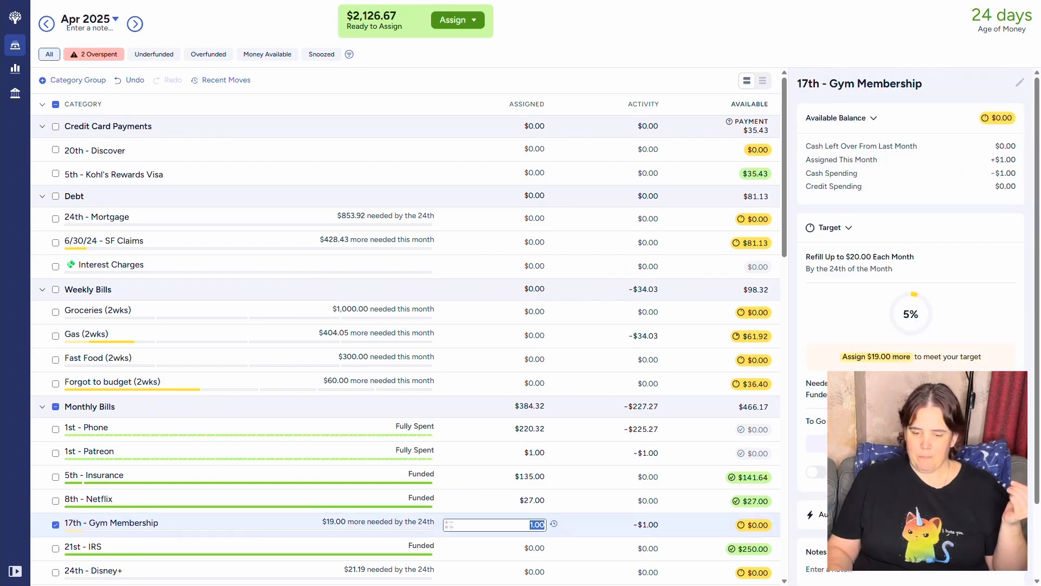
left_click(900, 443)
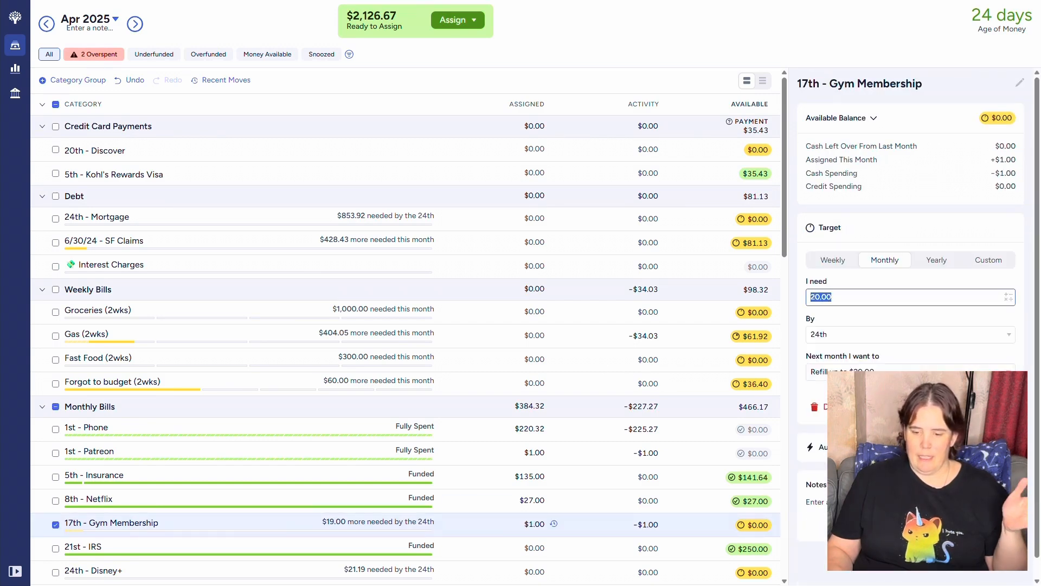
type("35")
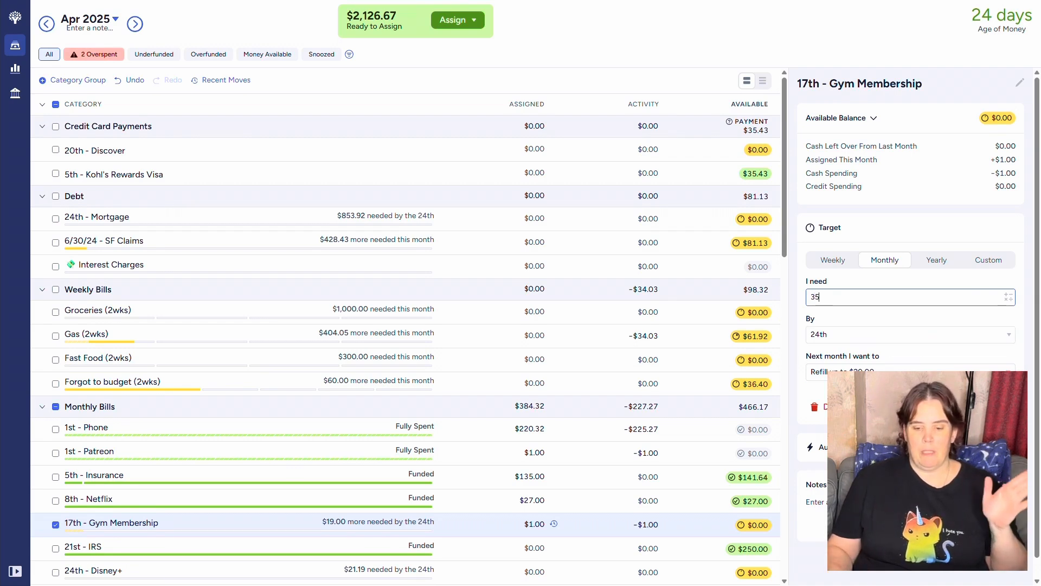
left_click(989, 407)
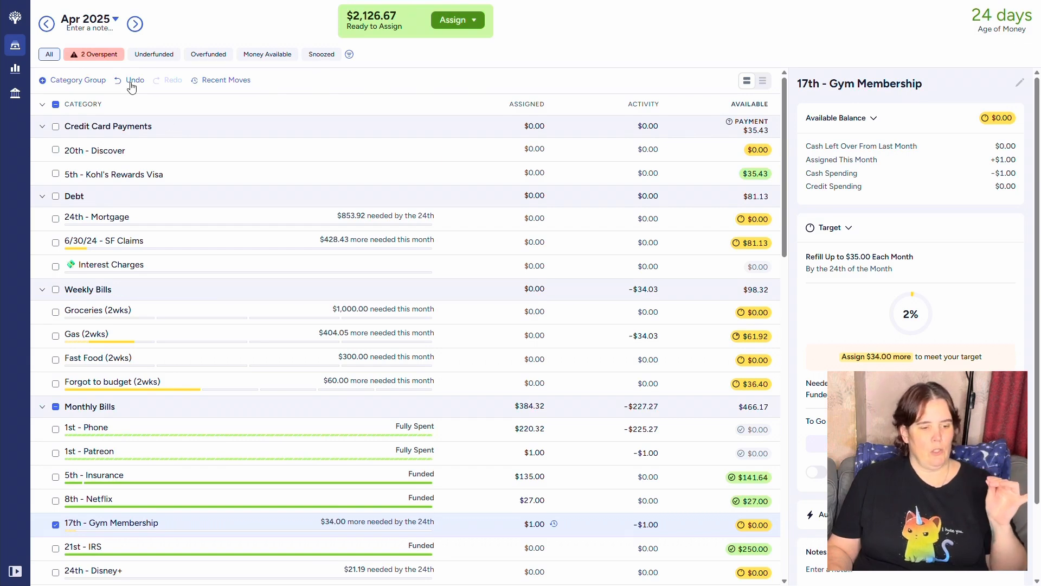
Filter the budget to overspent categories and assign $268.86 to Auto maintenance
left_click(92, 54)
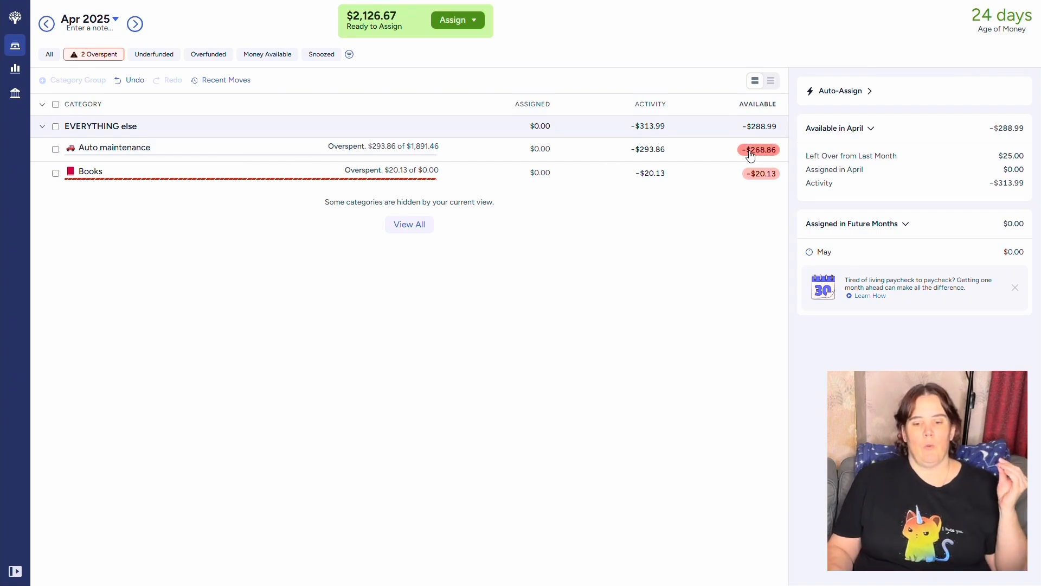
mouse_move(751, 154)
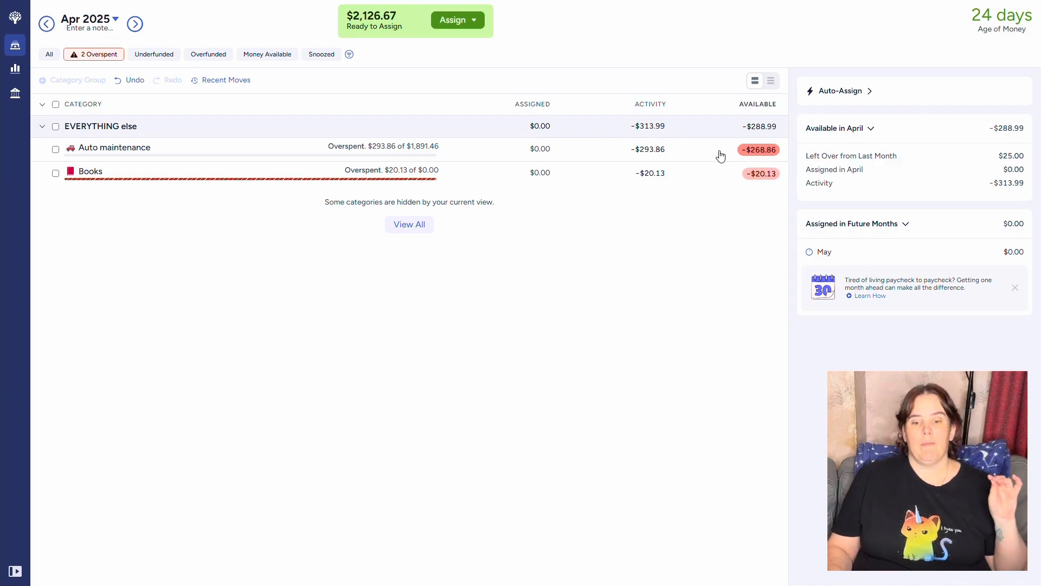
left_click(492, 151)
left_click(503, 151)
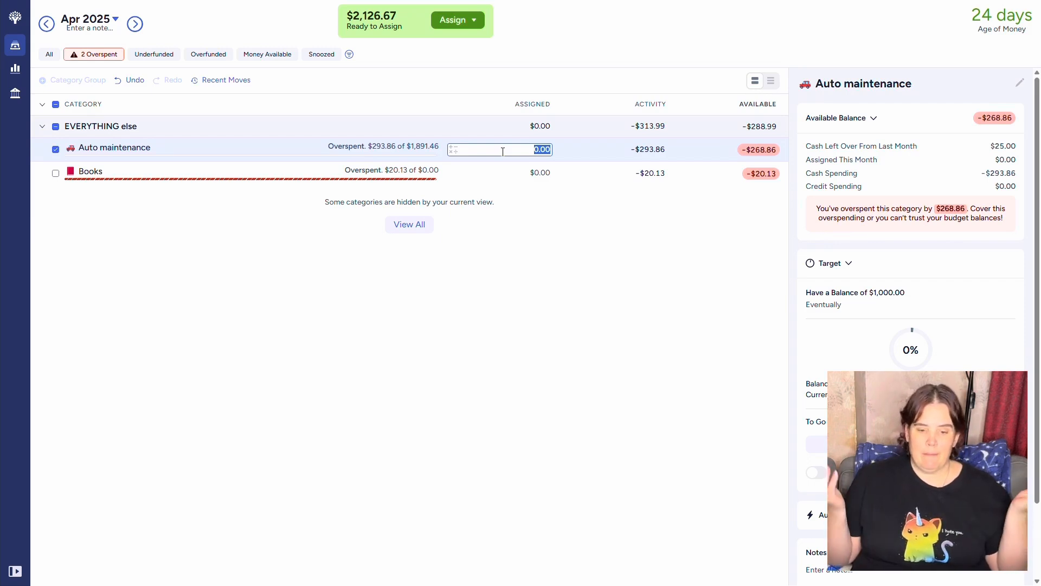
type("268.86")
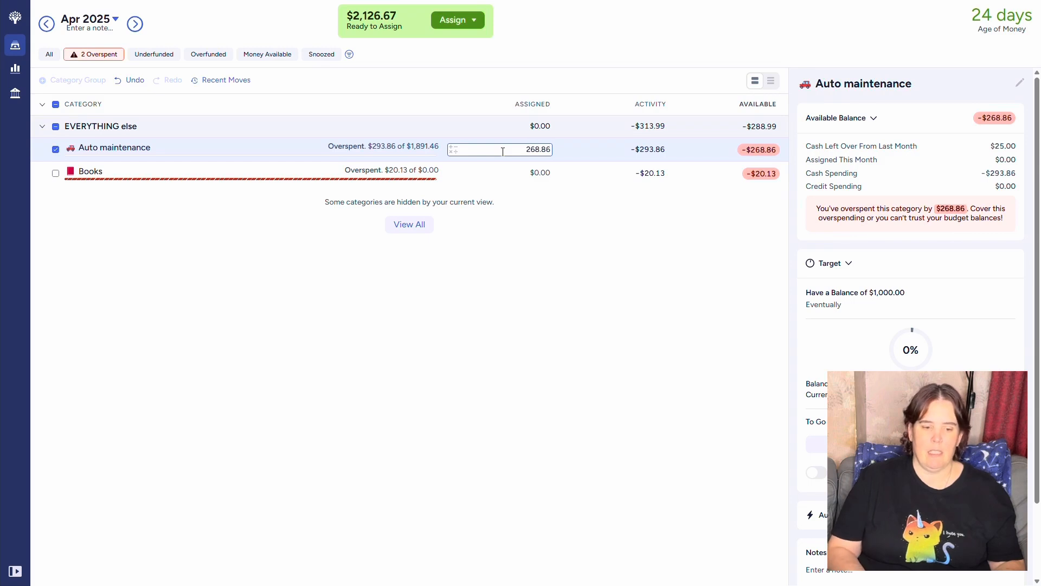
key("Return")
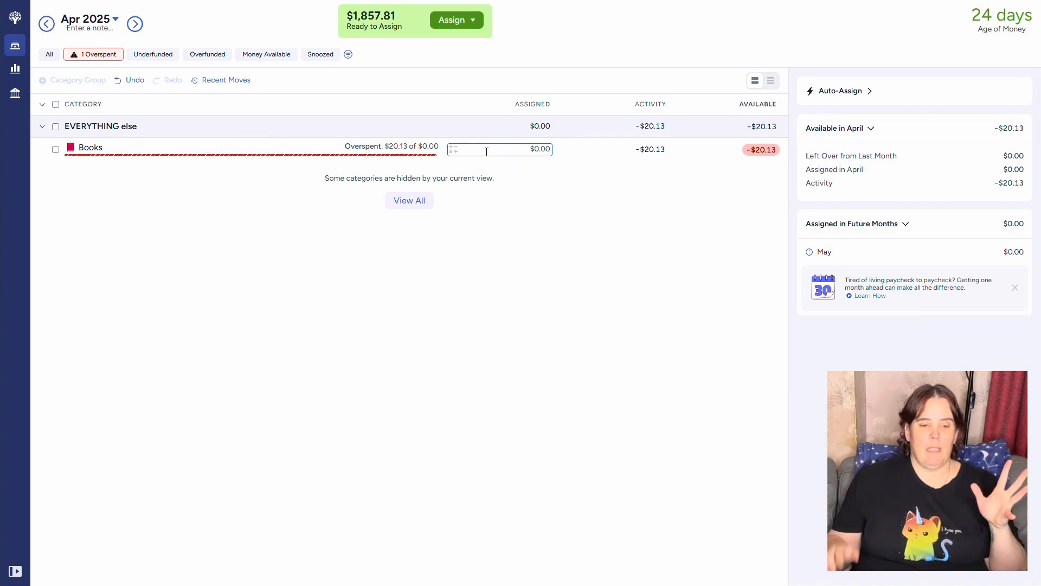
Assign $20.13 to the overspent Books category and return to the view of all categories
left_click(486, 151)
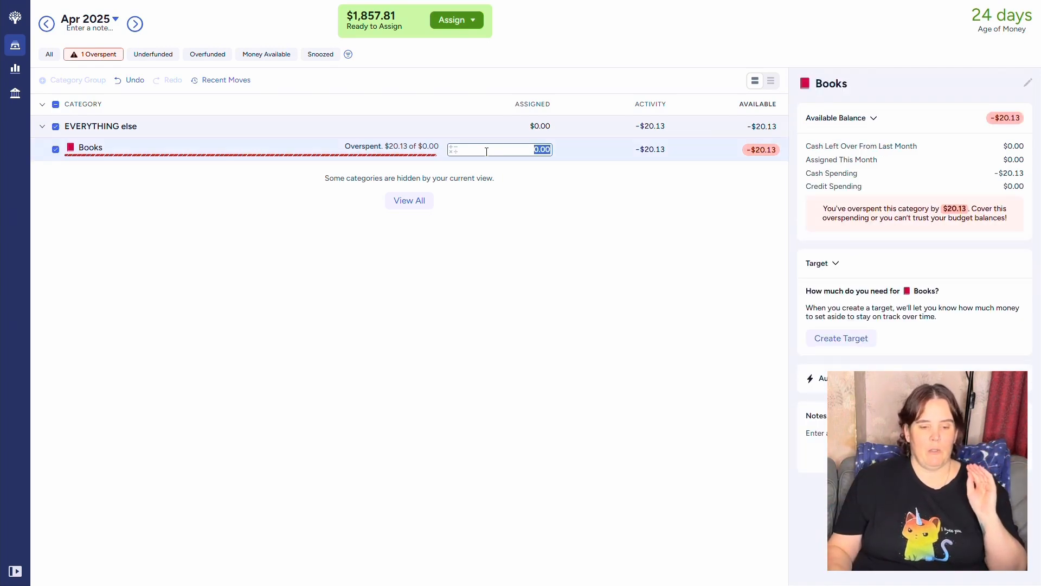
type("20.13")
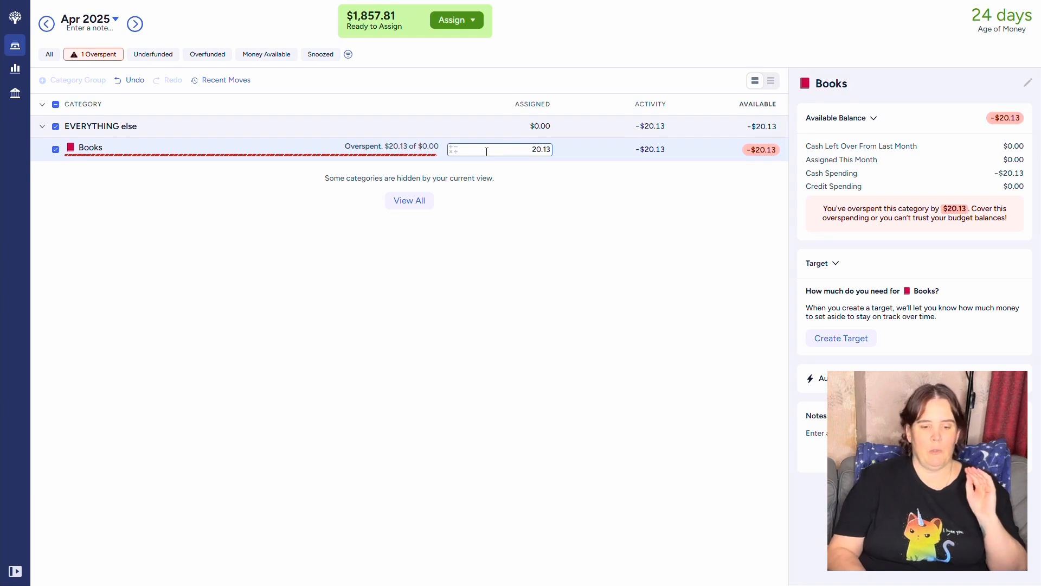
key("Return")
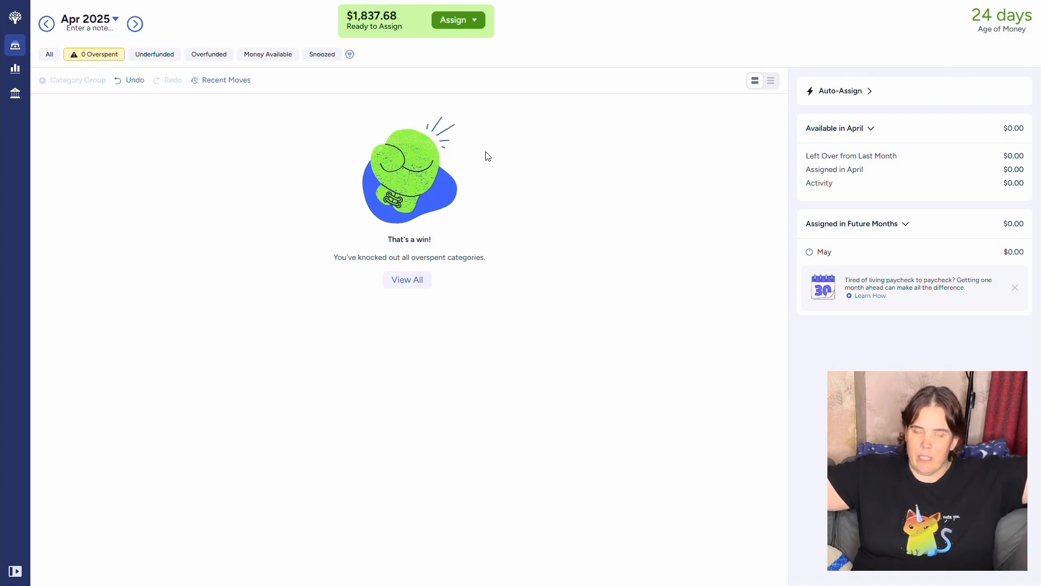
left_click(49, 55)
left_click(536, 174)
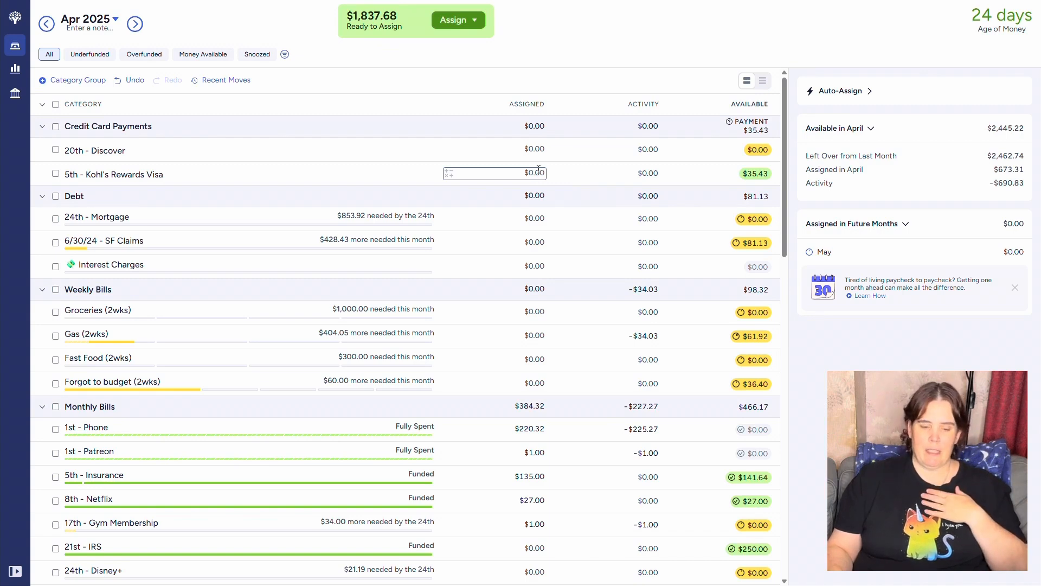
left_click(591, 162)
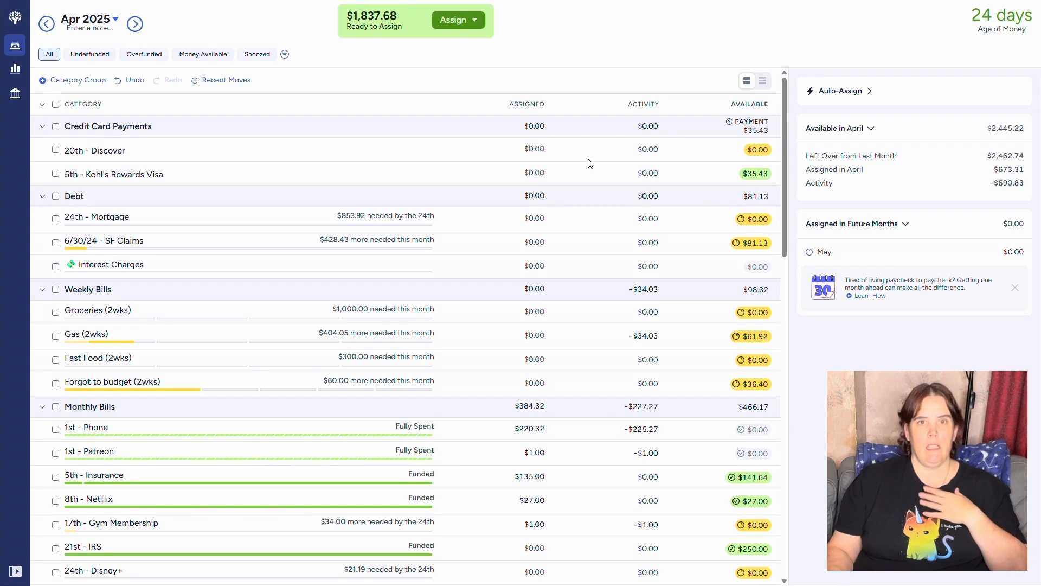
left_click(547, 154)
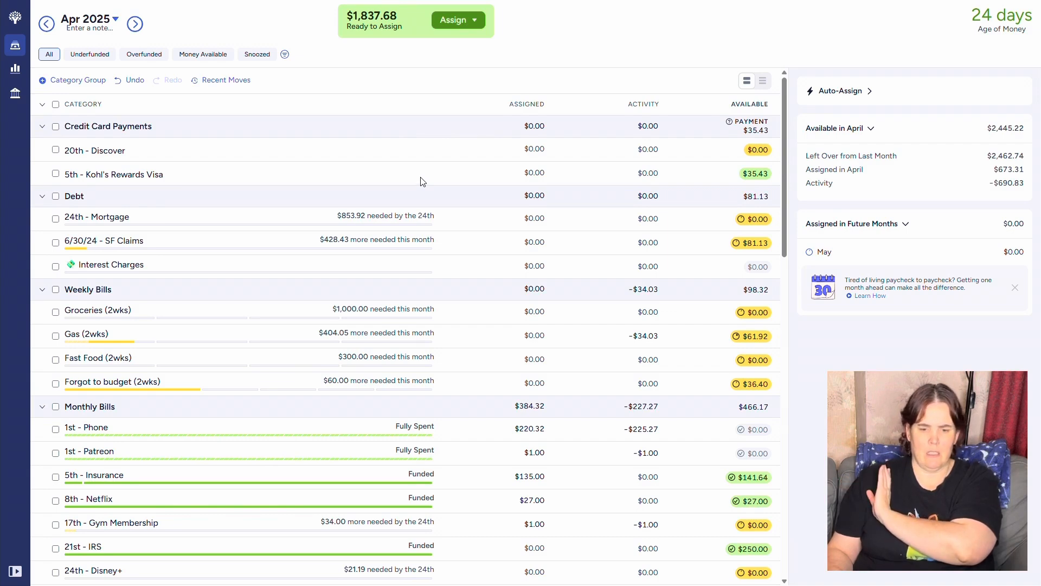
left_click(482, 172)
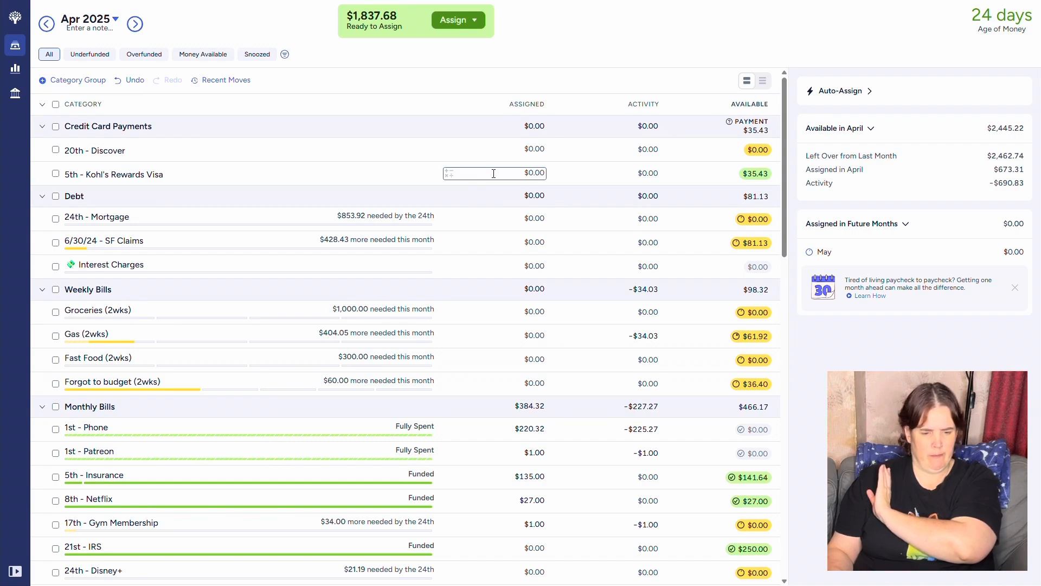
Assign half of the mortgage payment to 24th - Mortgage by entering 853.92/2
scroll(494, 174, "down", 1)
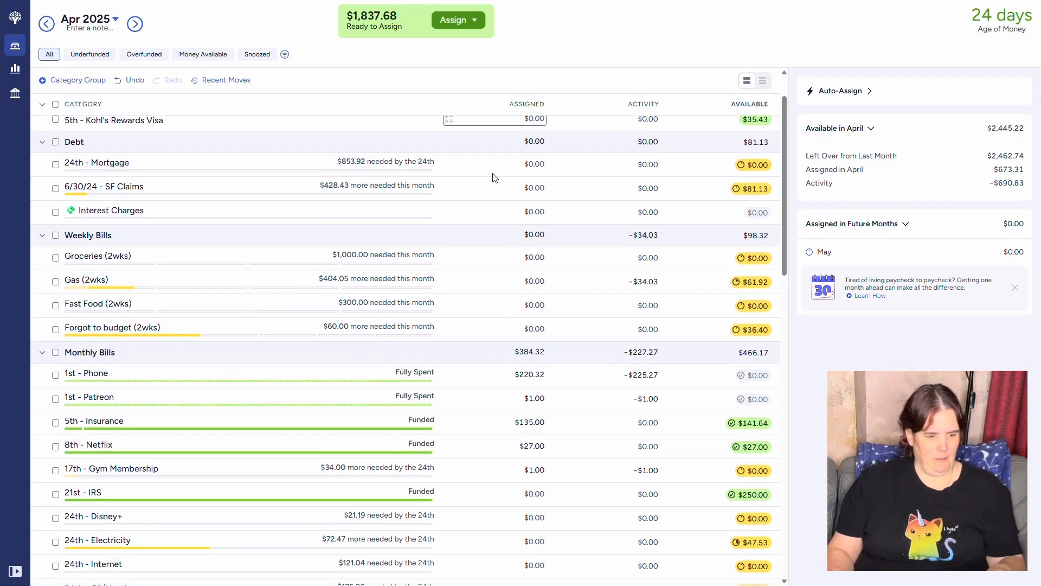
left_click(495, 164)
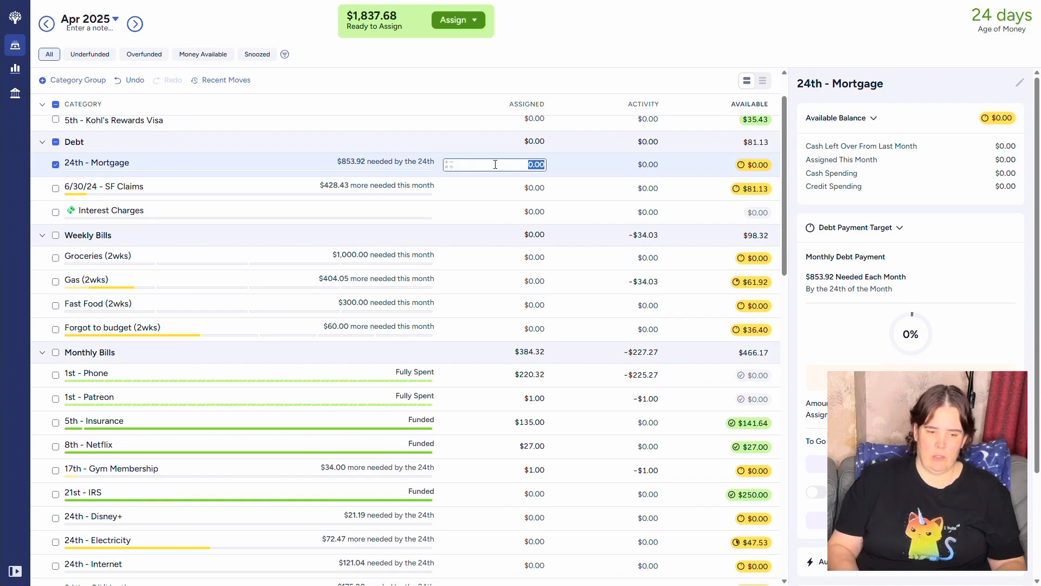
type("853.9")
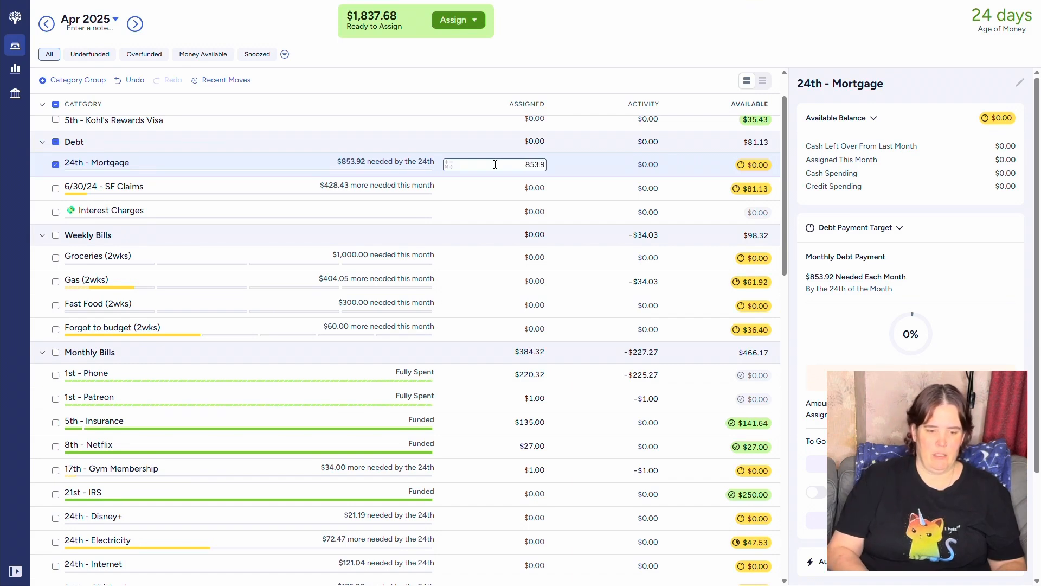
type("2/2")
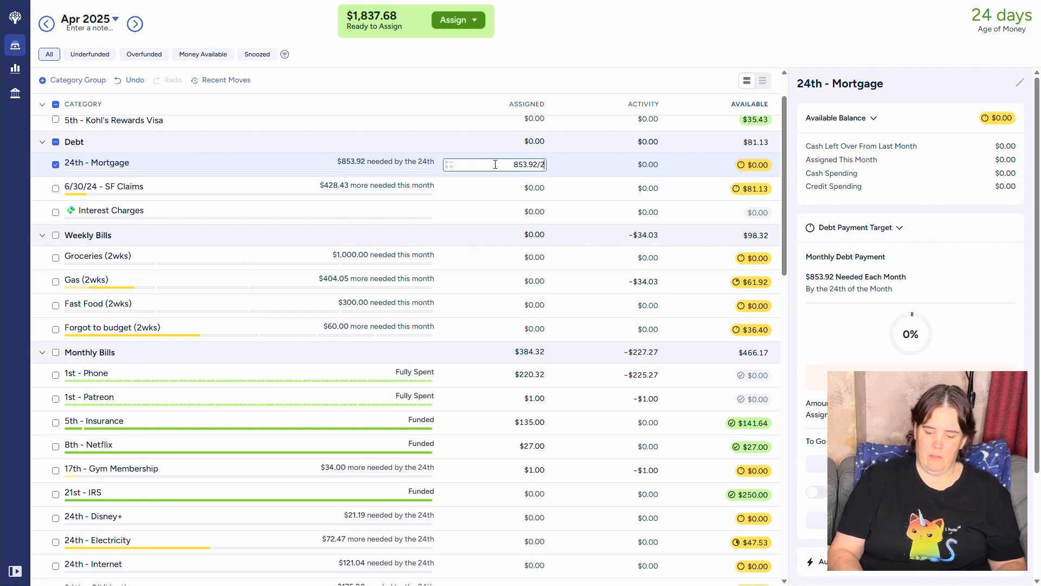
key("Return")
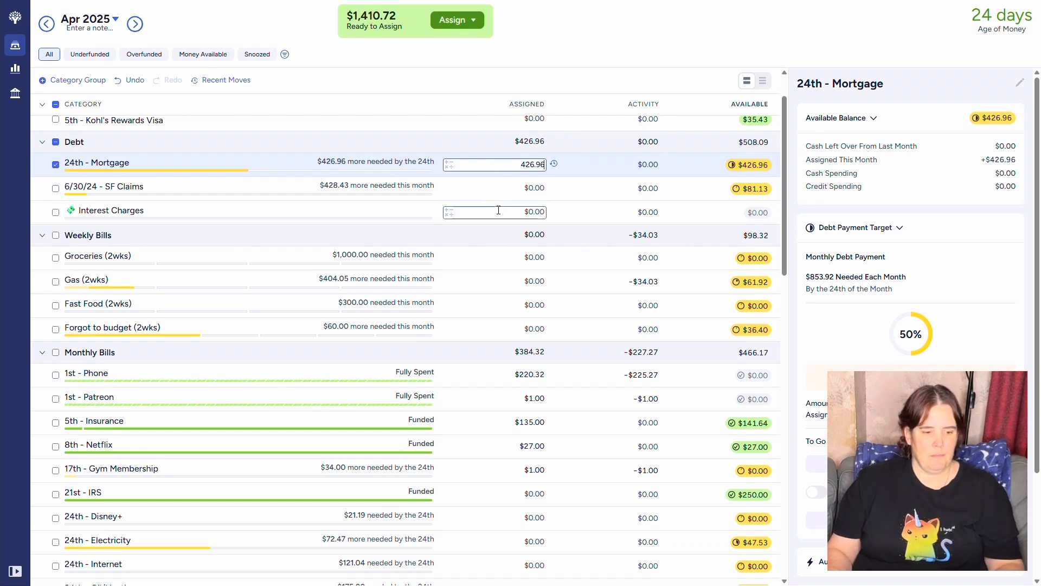
Snooze the target of the 6/30/24 - SF Claims category and select the Interest Charges category
key("Tab")
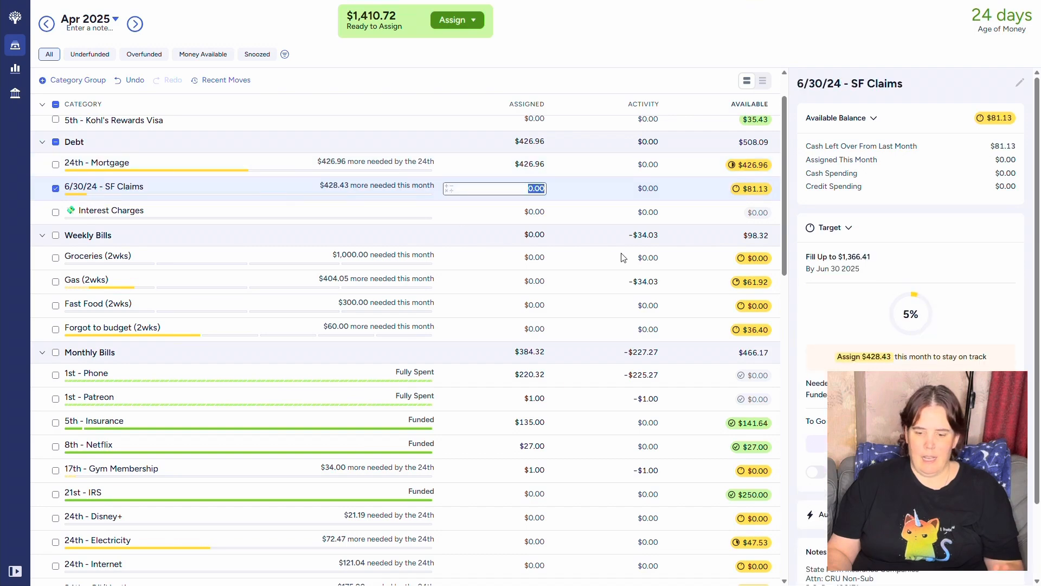
left_click(814, 480)
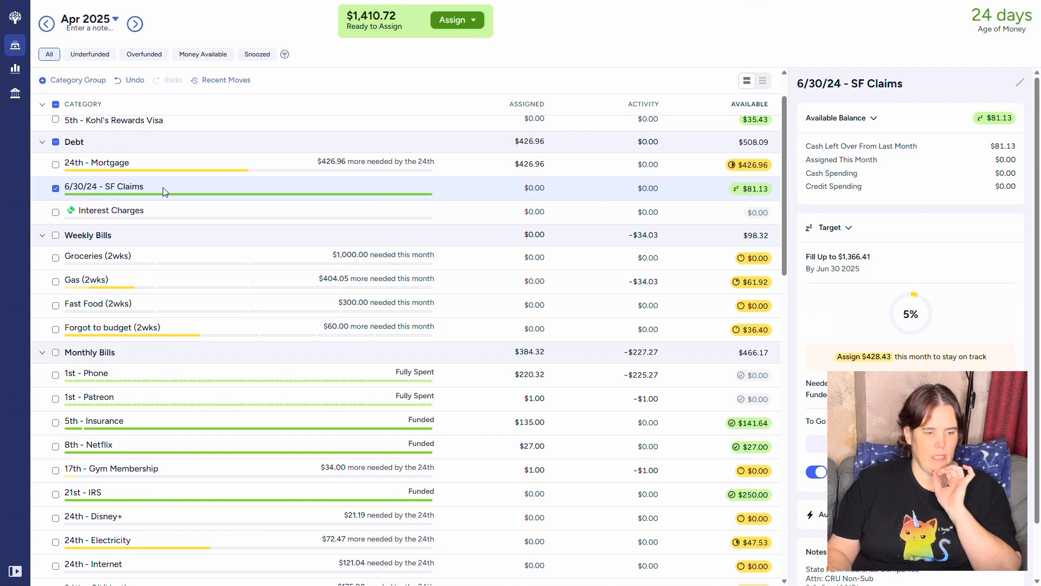
left_click(175, 203)
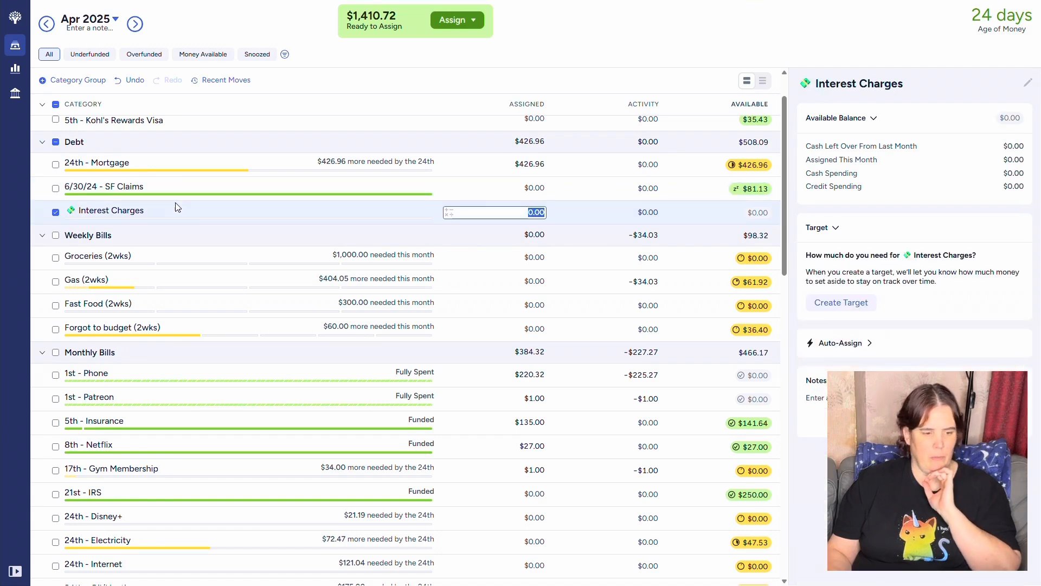
left_click(178, 186)
left_click(179, 188)
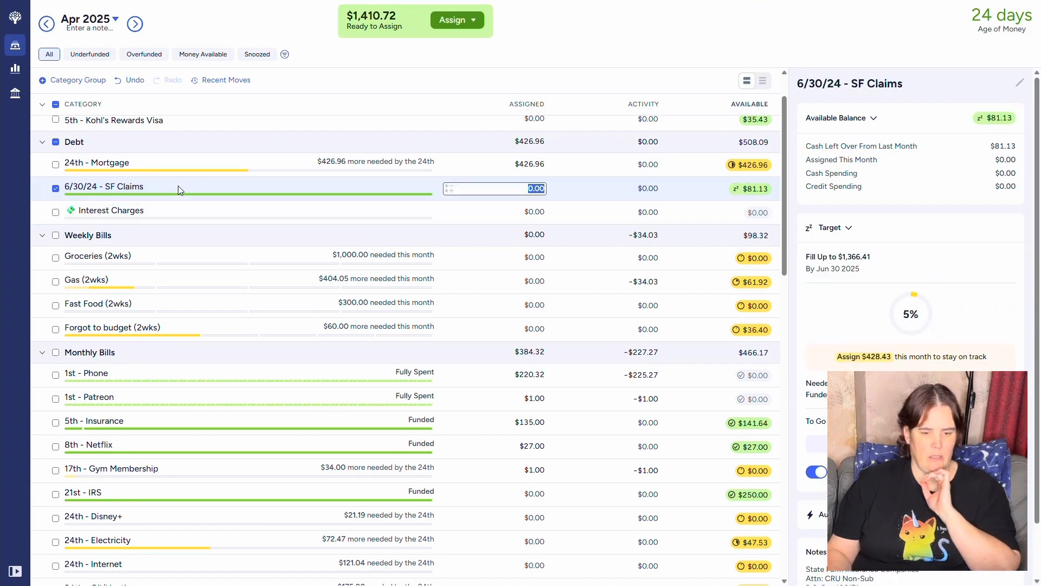
left_click(372, 214)
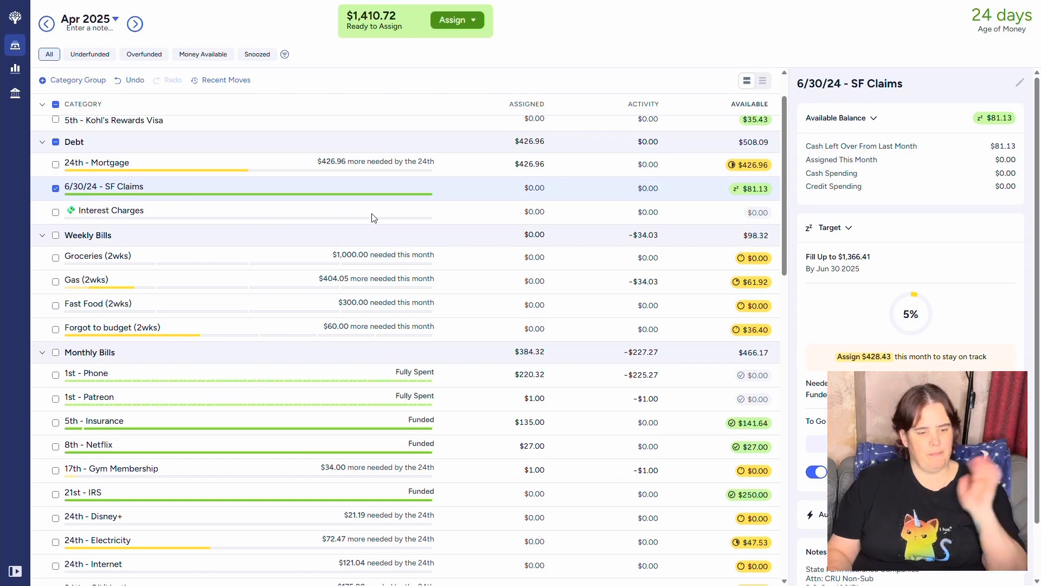
left_click(374, 218)
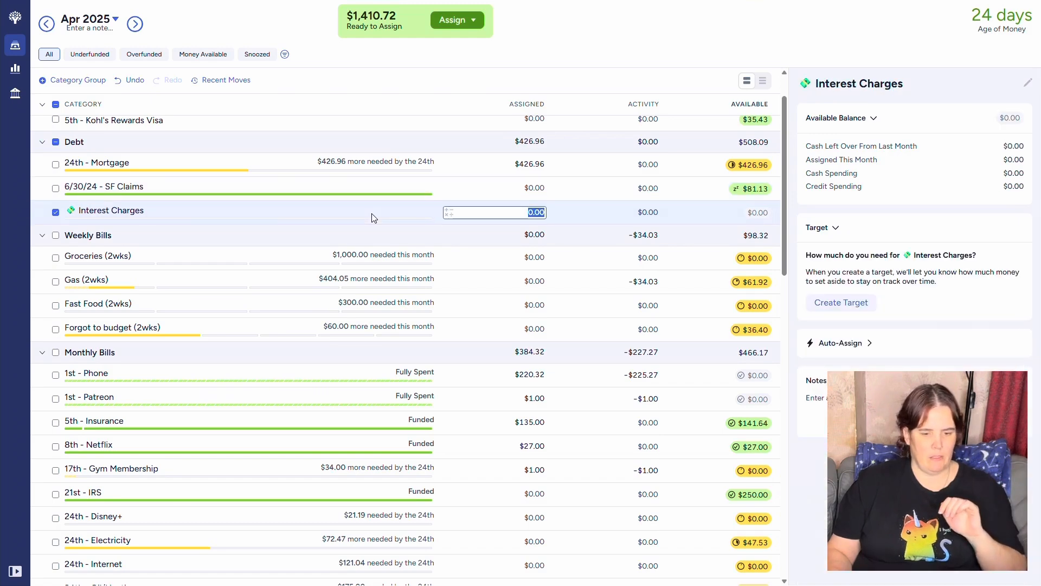
Assign $500 to the Groceries (2wks) category under Weekly Bills
scroll(374, 217, "down", 2)
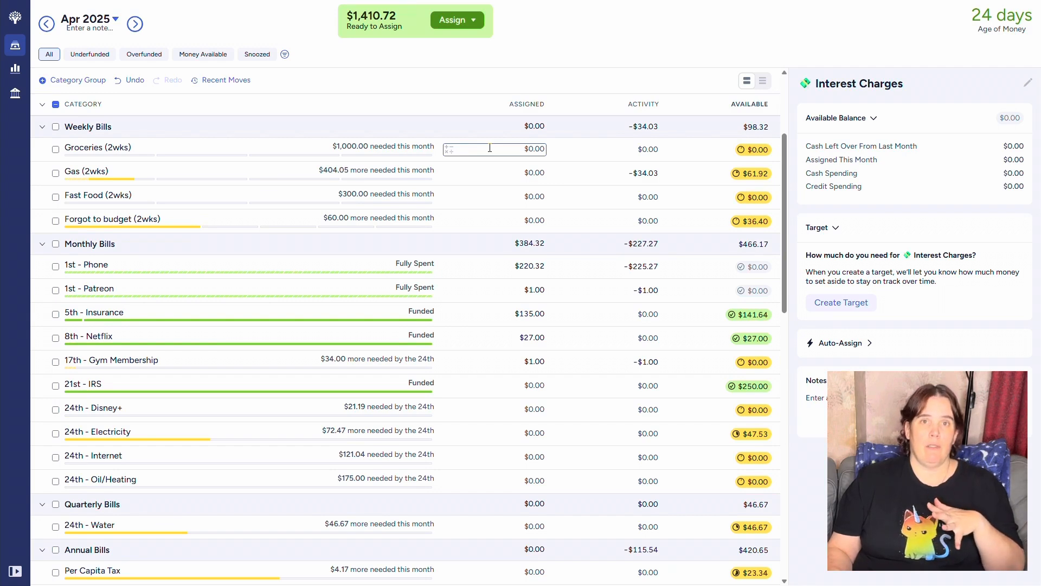
left_click(489, 147)
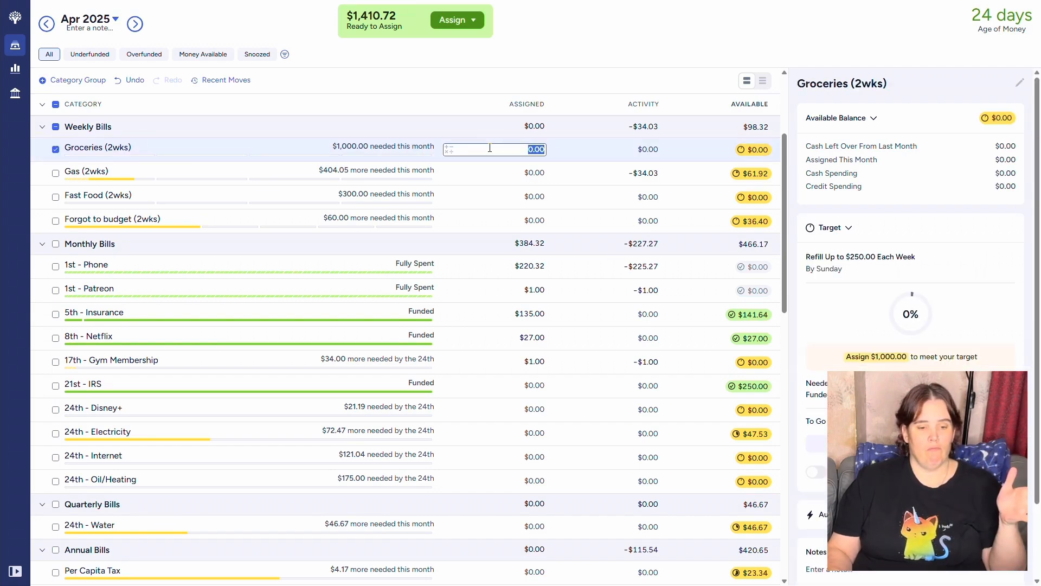
type("500")
key("Return")
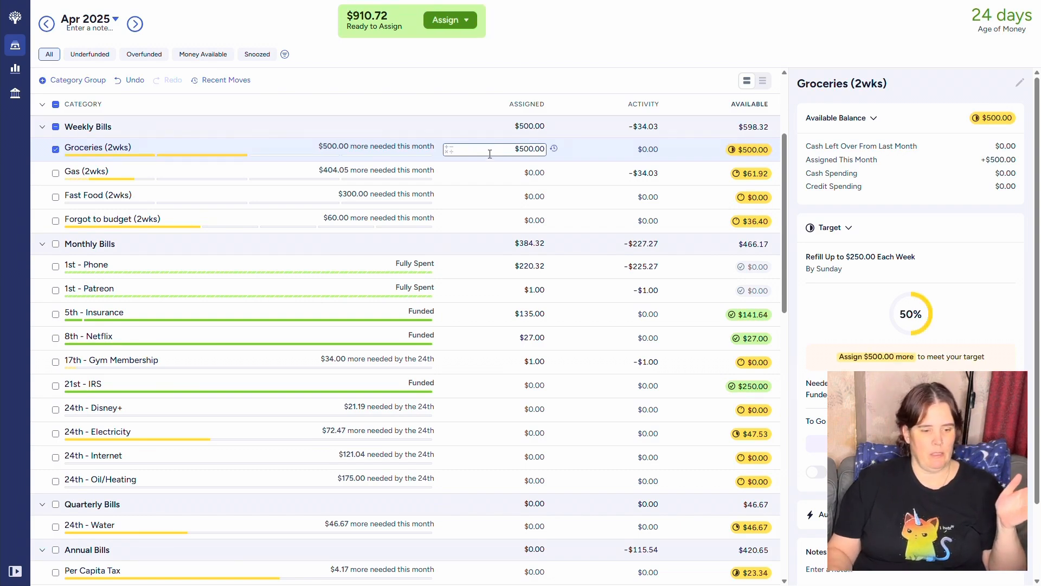
Assign half of the needed amount to the Gas (2wks) category by entering 404.05/2
left_click(494, 173)
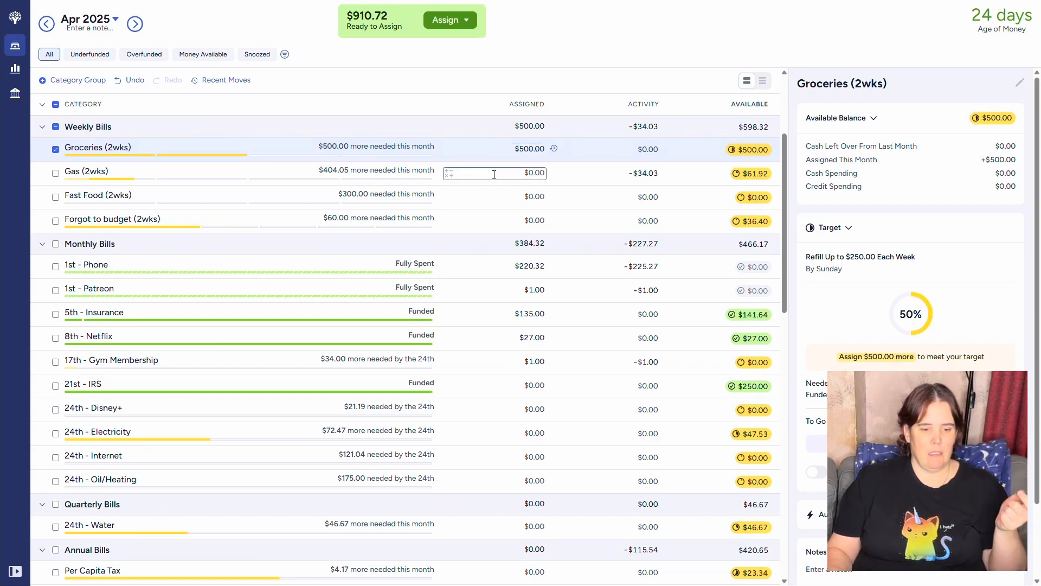
left_click(494, 174)
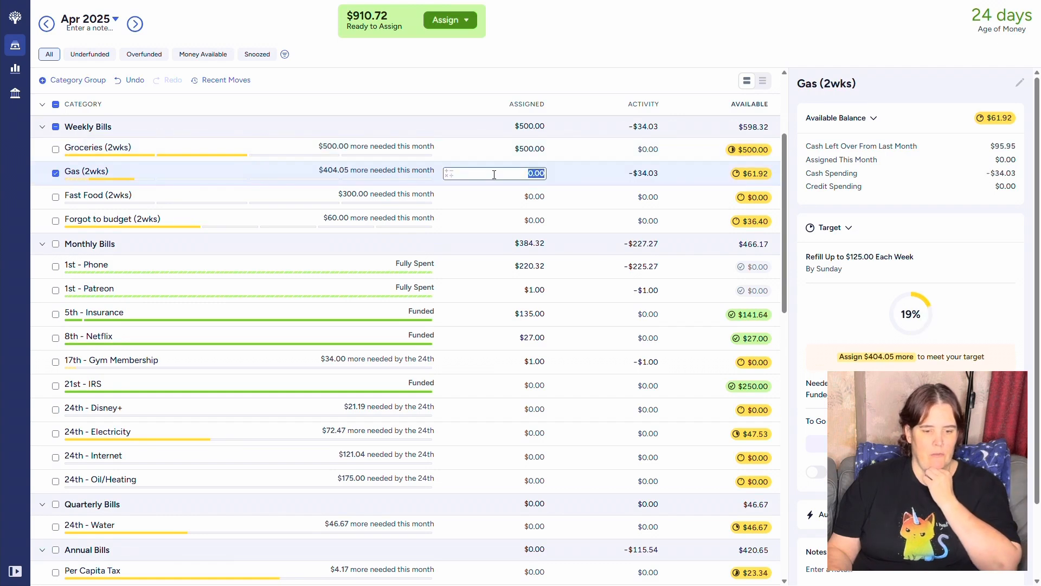
type("404")
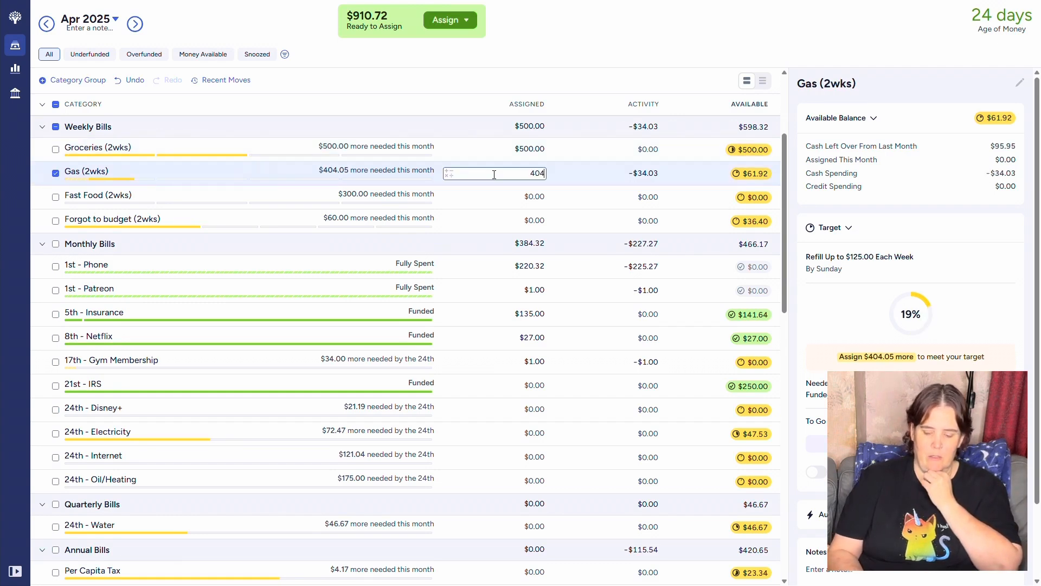
type(".")
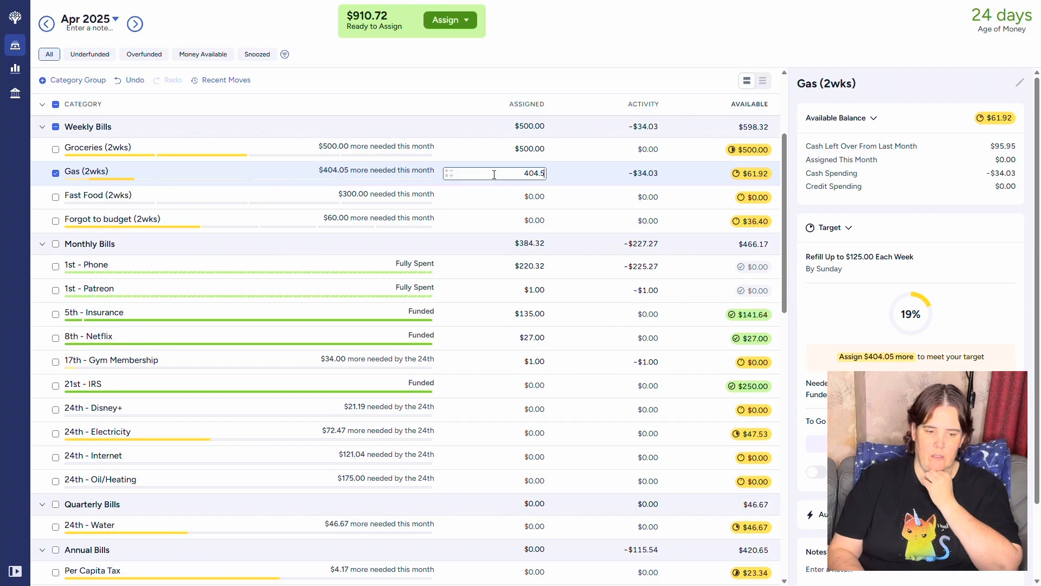
type("05/2")
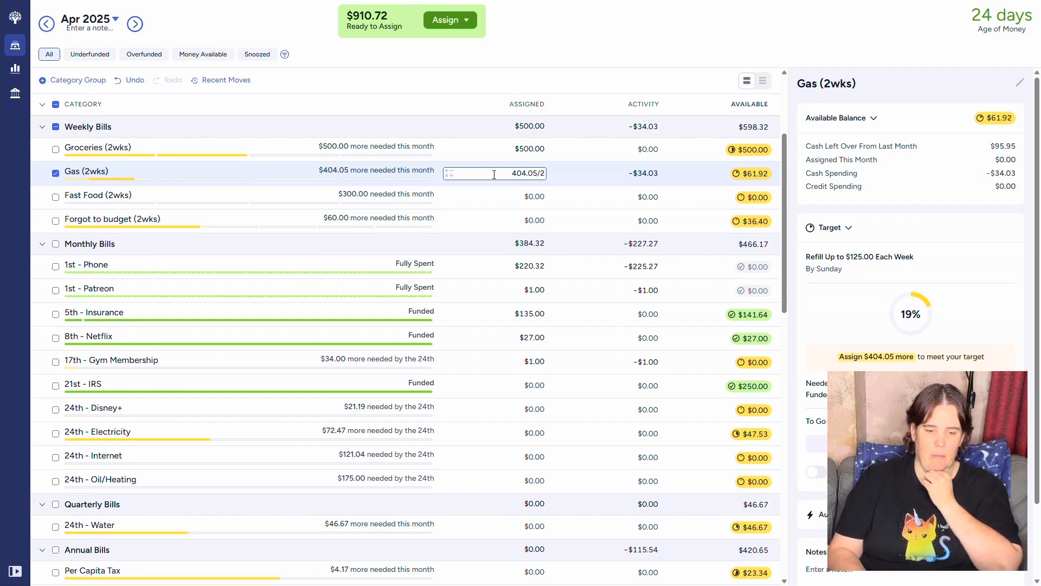
key("Return")
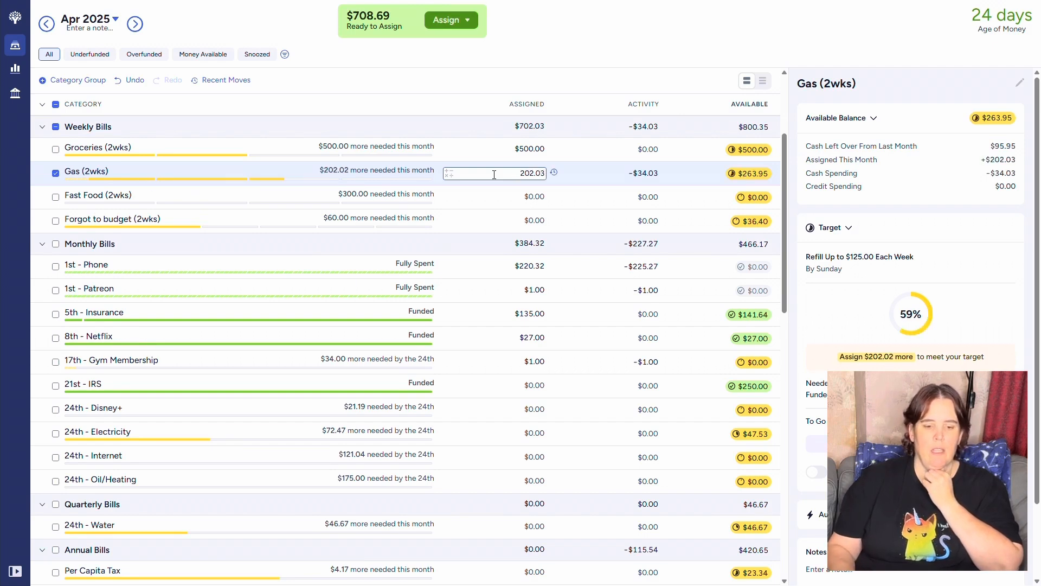
Assign $100 to the Fast Food (2wks) category under Weekly Bills
left_click(503, 200)
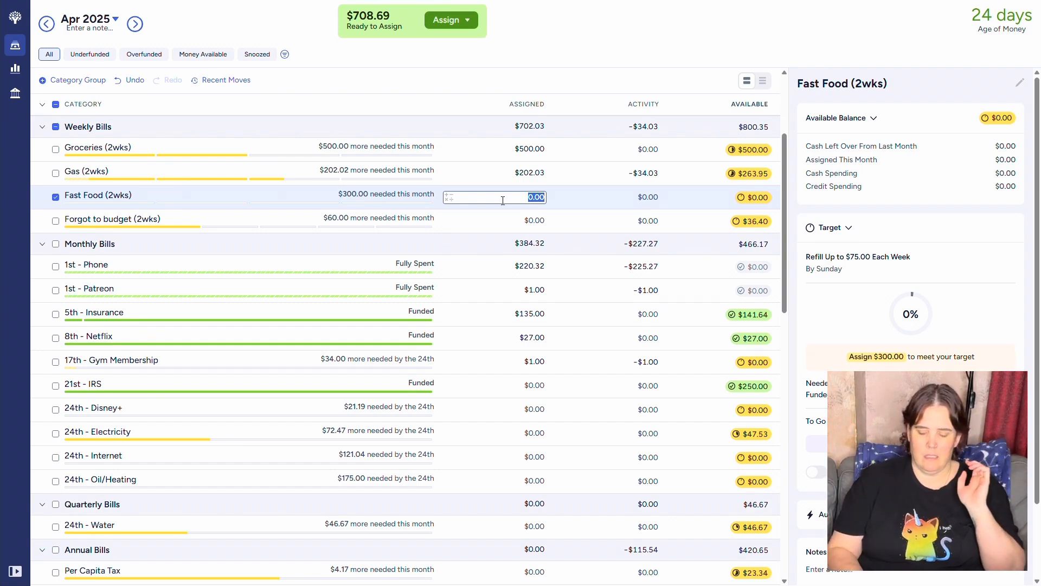
type("100")
key("Return")
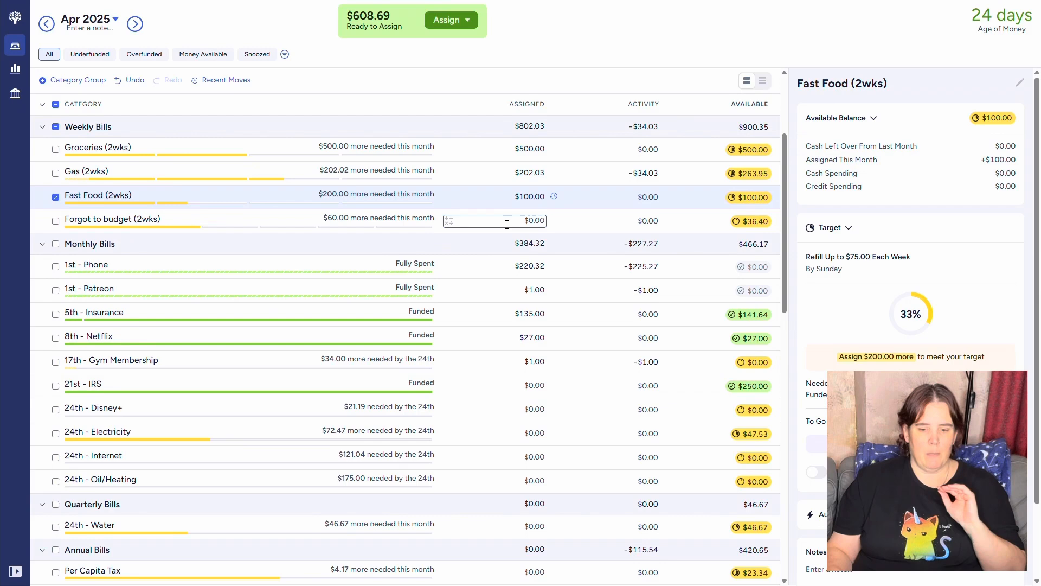
Set the assigned amount of 17th - Gym Membership under Monthly Bills to $35
scroll(508, 224, "down", 2)
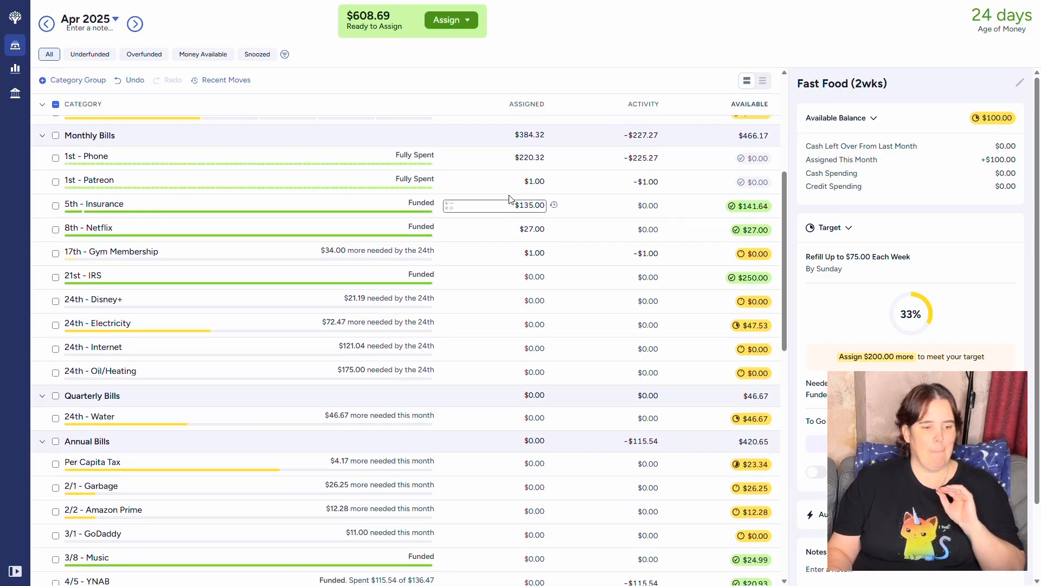
left_click(485, 181)
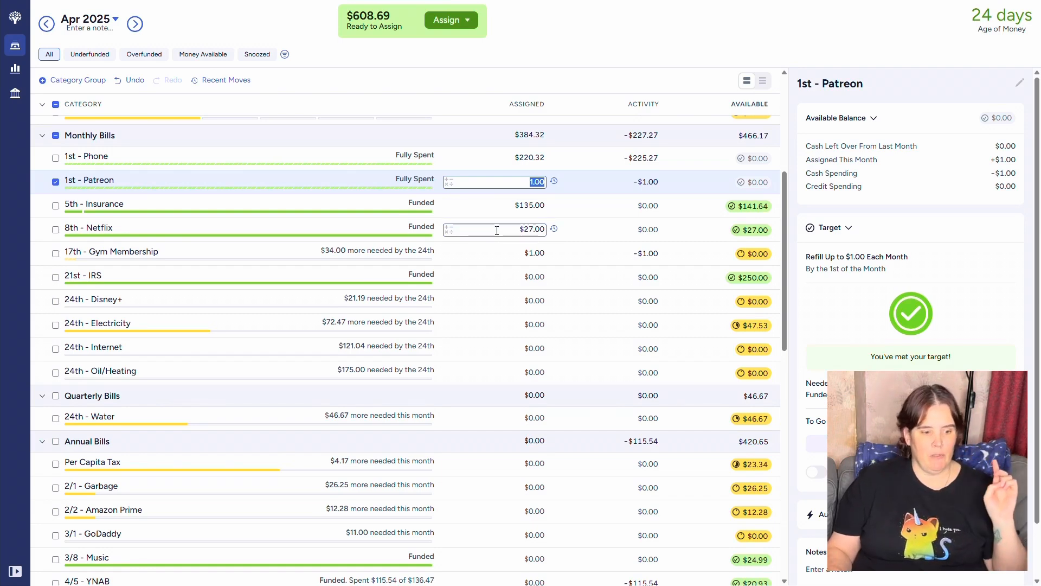
left_click(495, 251)
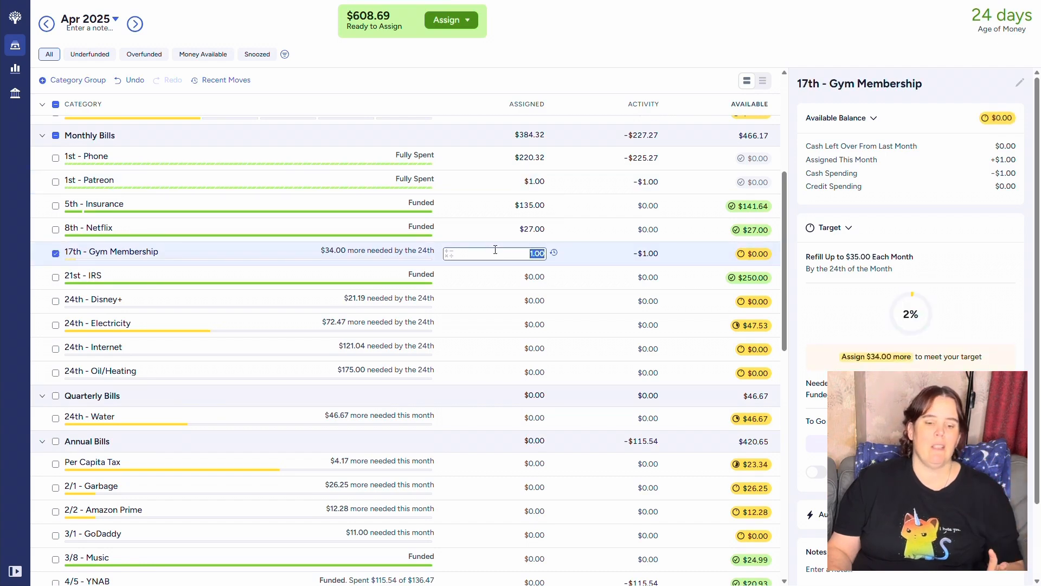
type("34")
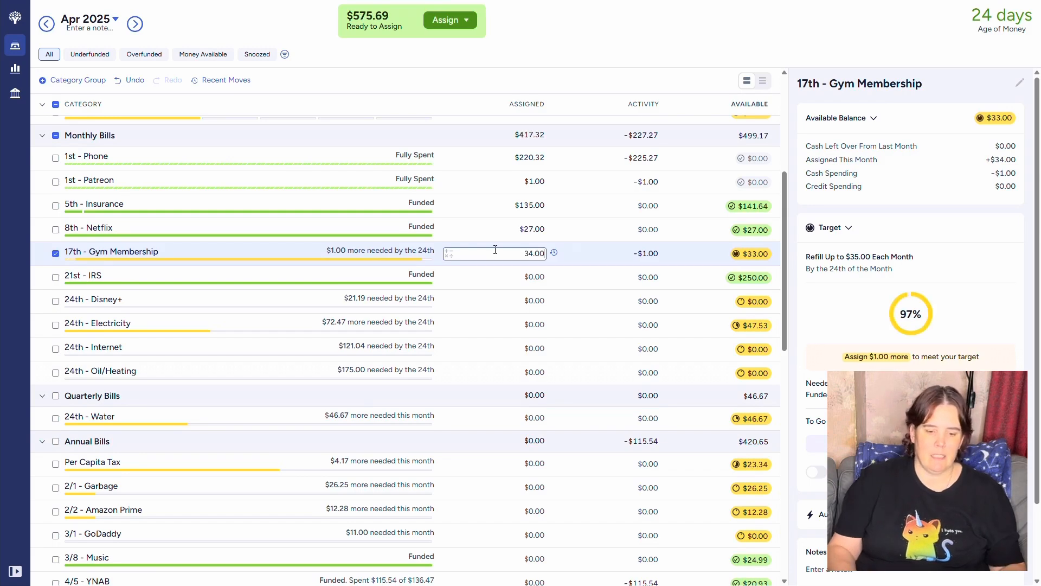
key("BackSpace")
key("BackSpace")
key("BackSpace")
key("BackSpace")
key("BackSpace")
type("35")
key("Return")
Assign half of the Disney+ bill to the 24th - Disney+ category by entering 21.19/2
scroll(495, 250, "down", 1)
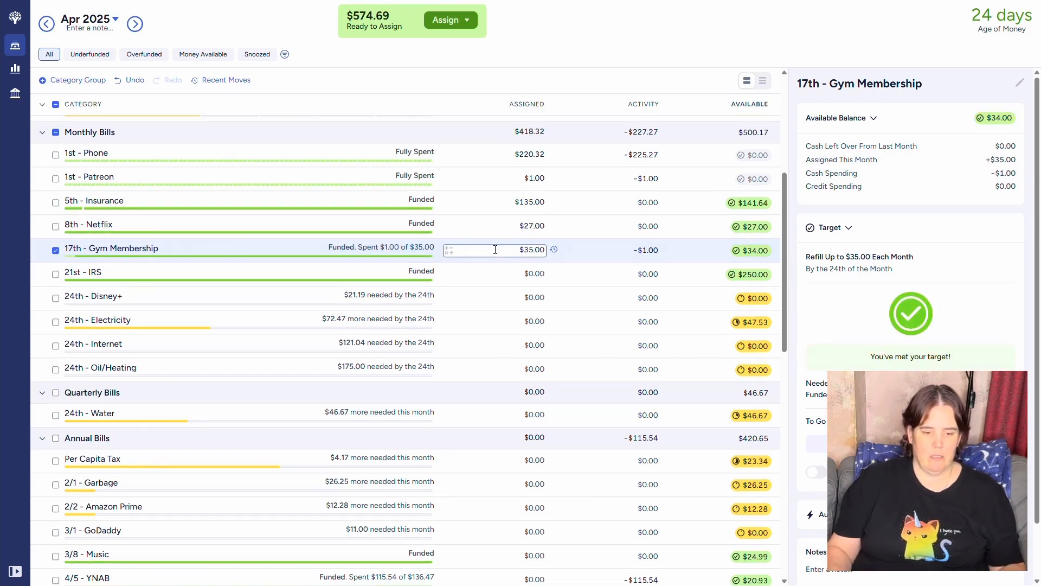
scroll(495, 250, "down", 1)
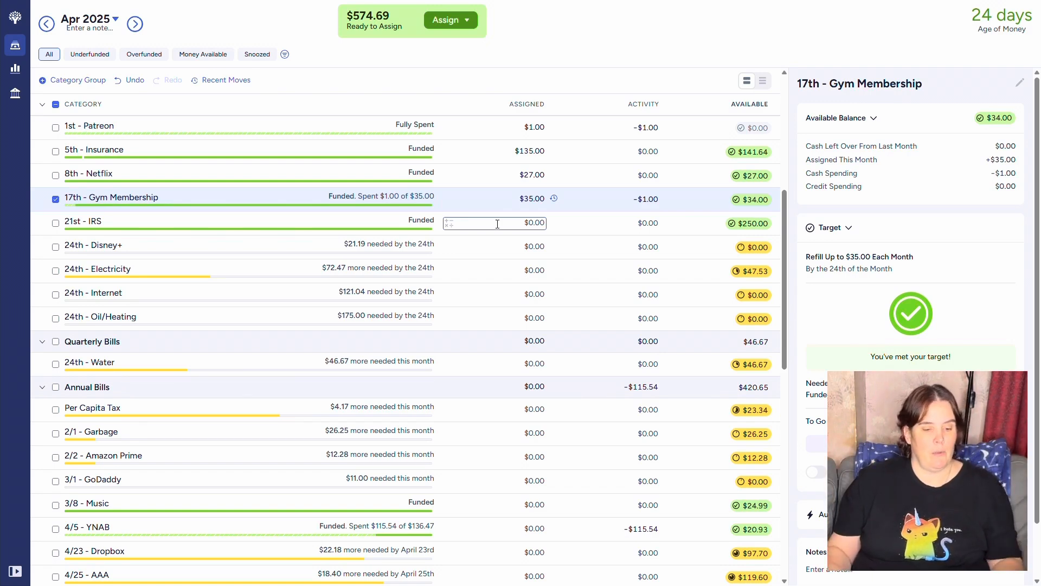
left_click(497, 247)
left_click(497, 247)
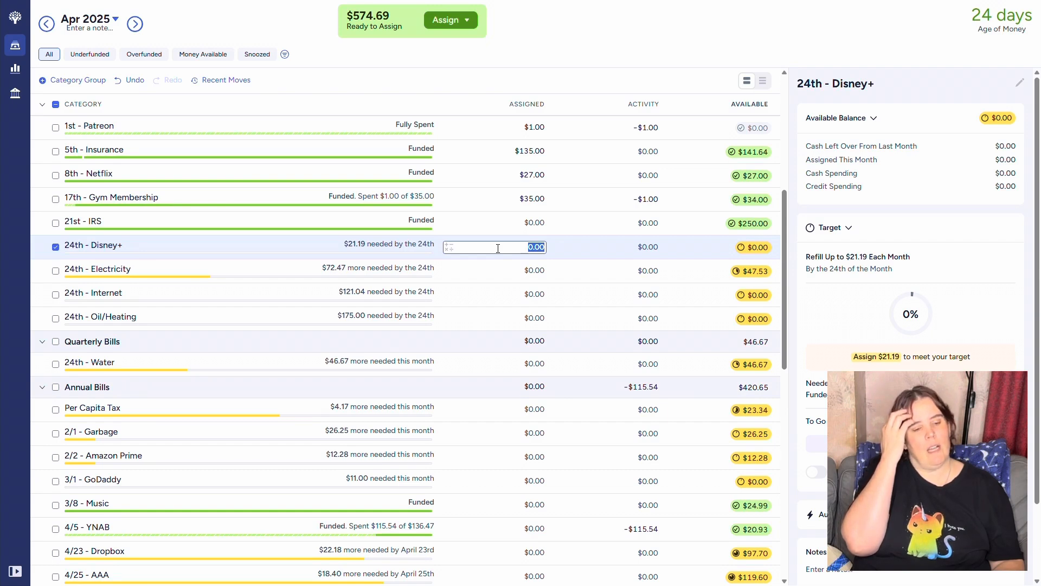
type("2")
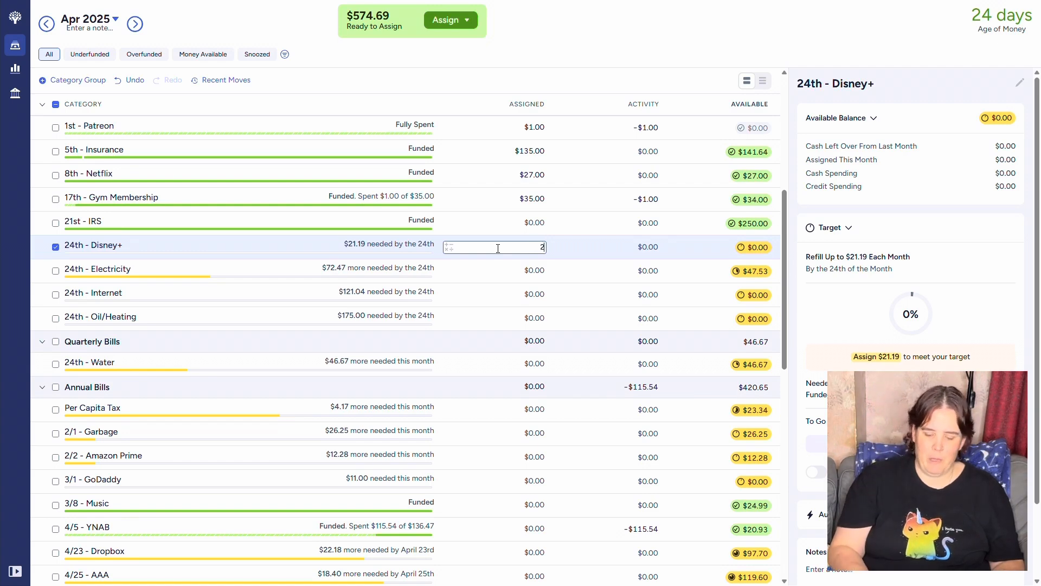
type("1.19/2")
key("Return")
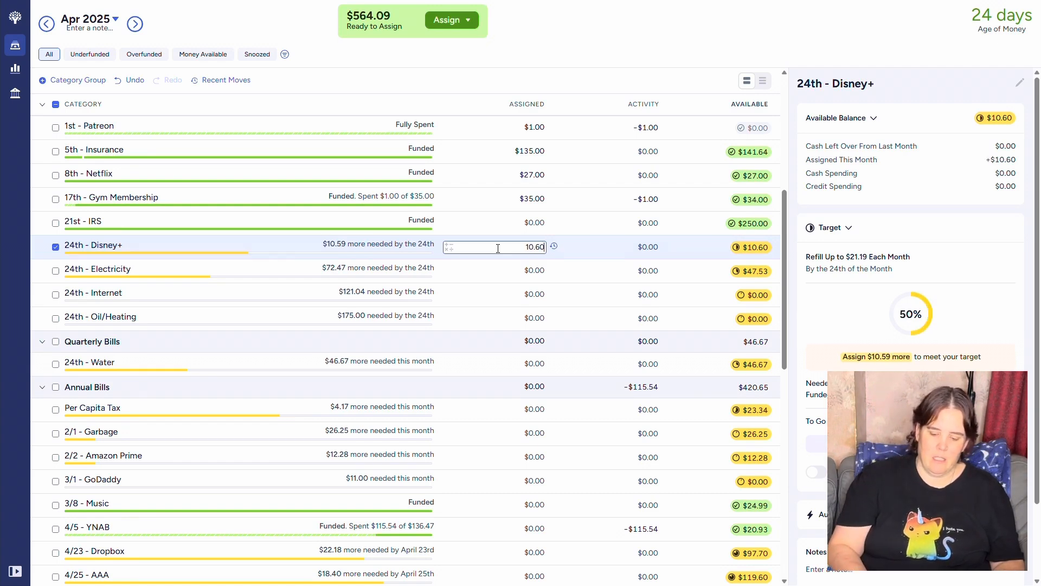
Assign half of the remaining need to 24th - Electricity by entering 72.47/2
left_click(501, 271)
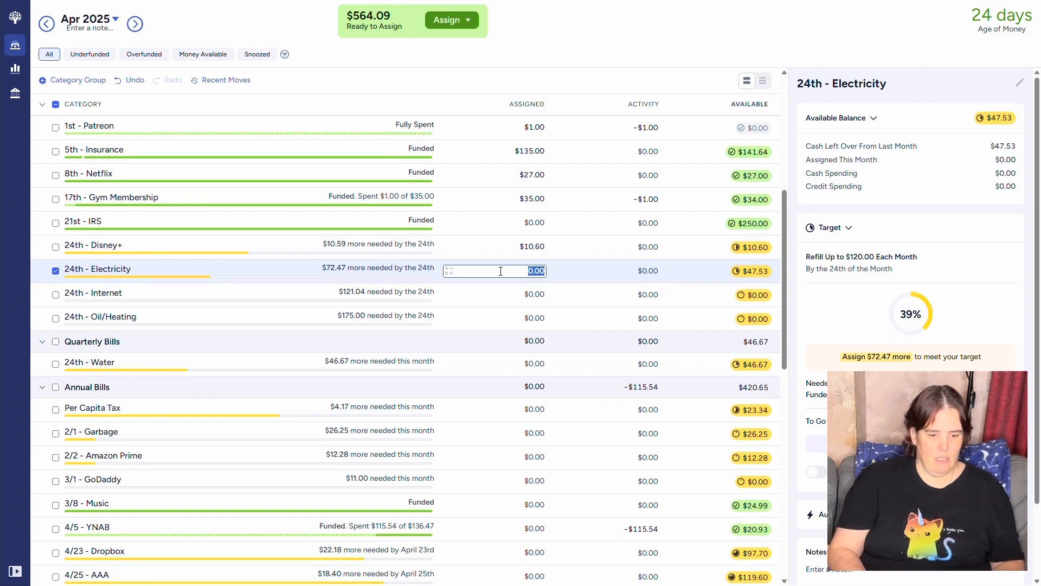
type("72.47")
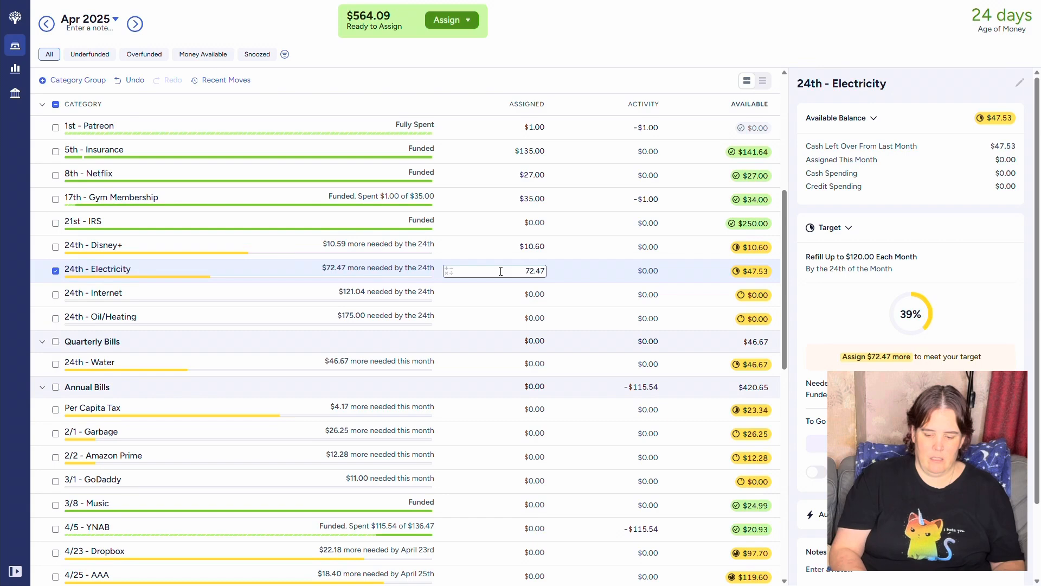
type("/2")
key("Return")
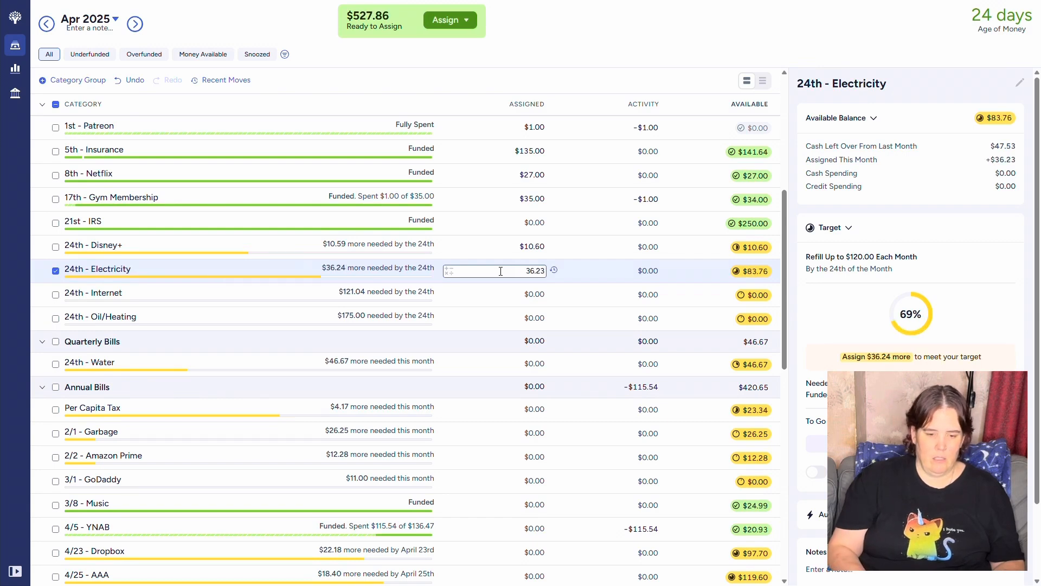
Assign half of the internet bill to 24th - Internet by entering 121.04/2
left_click(509, 299)
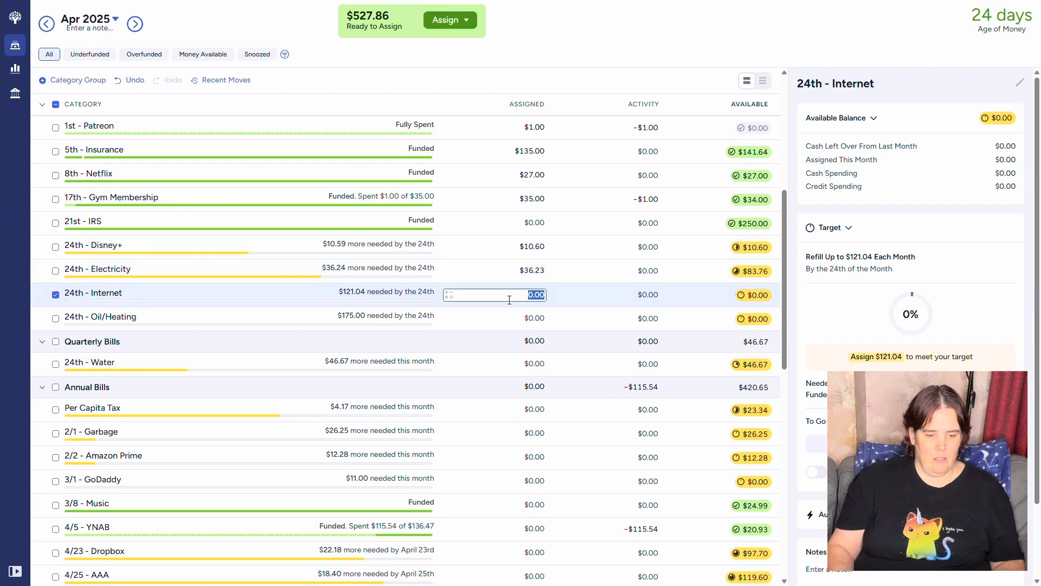
type("1")
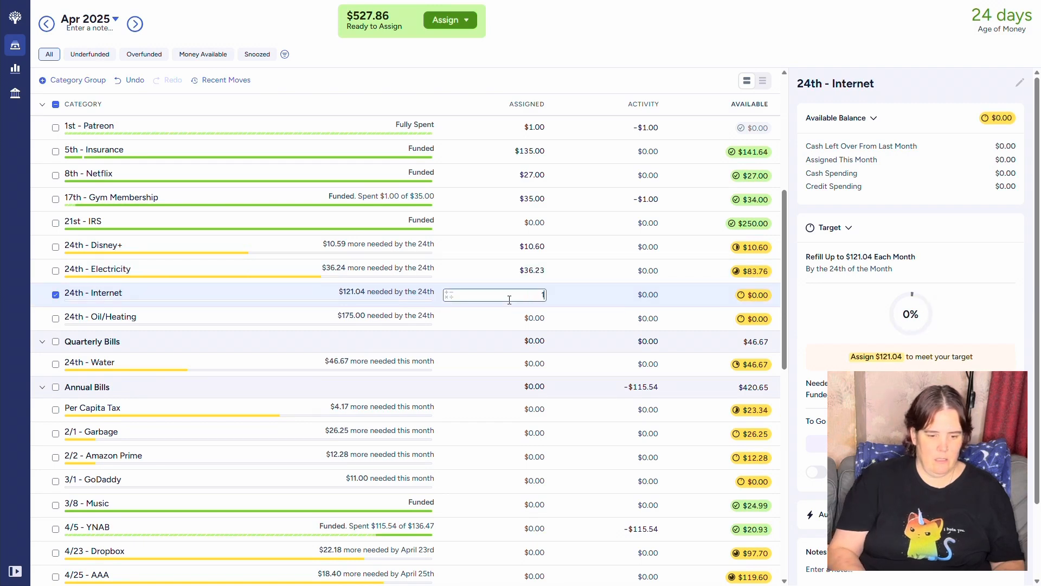
type("21.0")
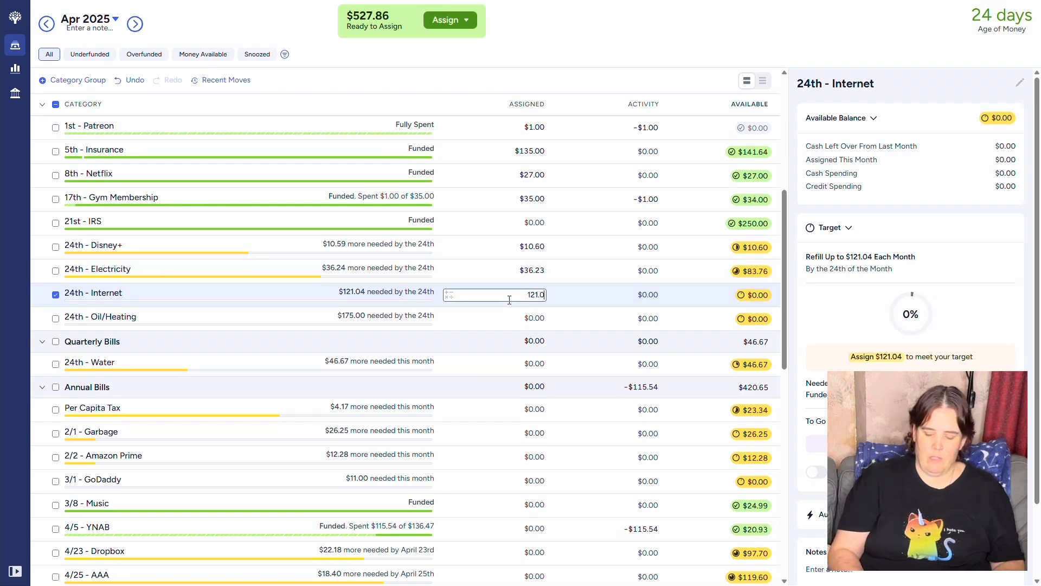
type("4/")
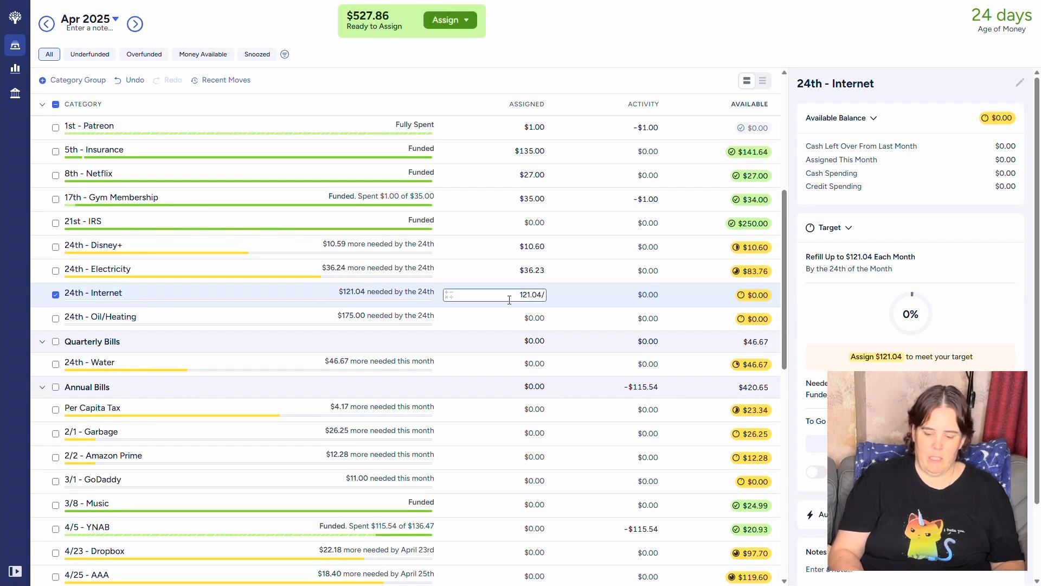
type("2")
key("Return")
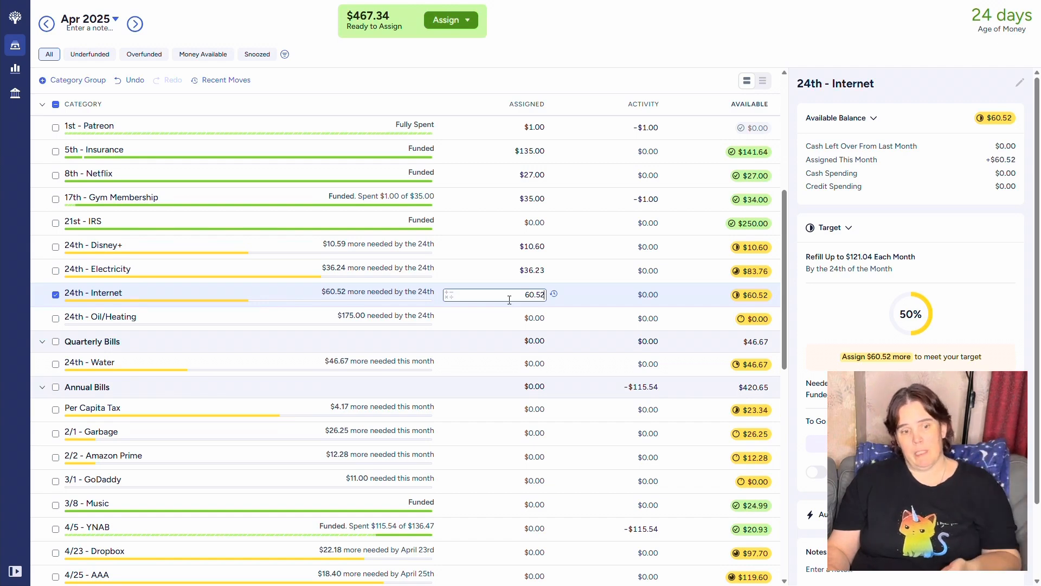
Assign half of the heating target to 24th - Oil/Heating by entering 175/2
left_click(504, 318)
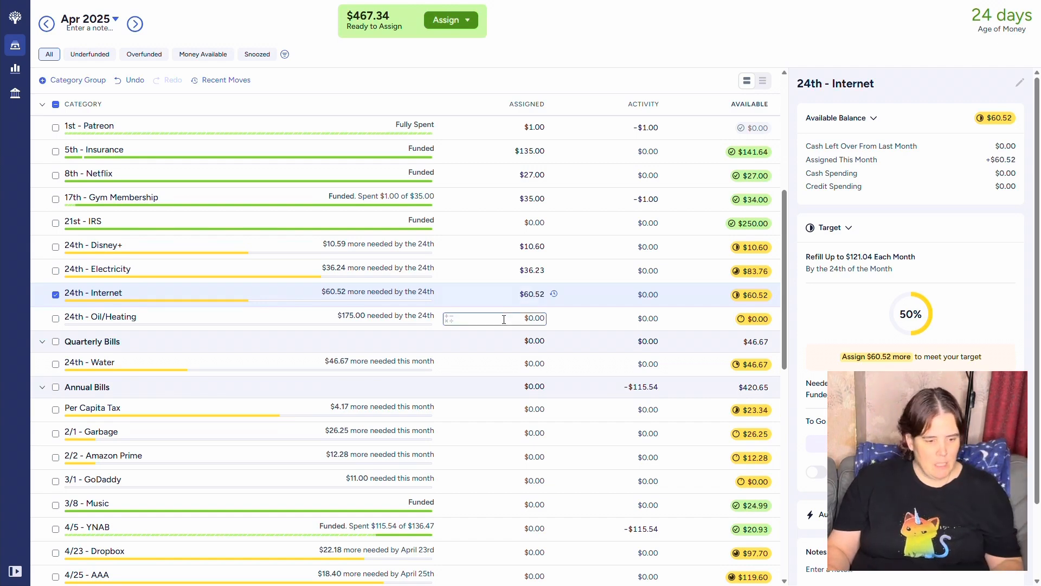
type("17")
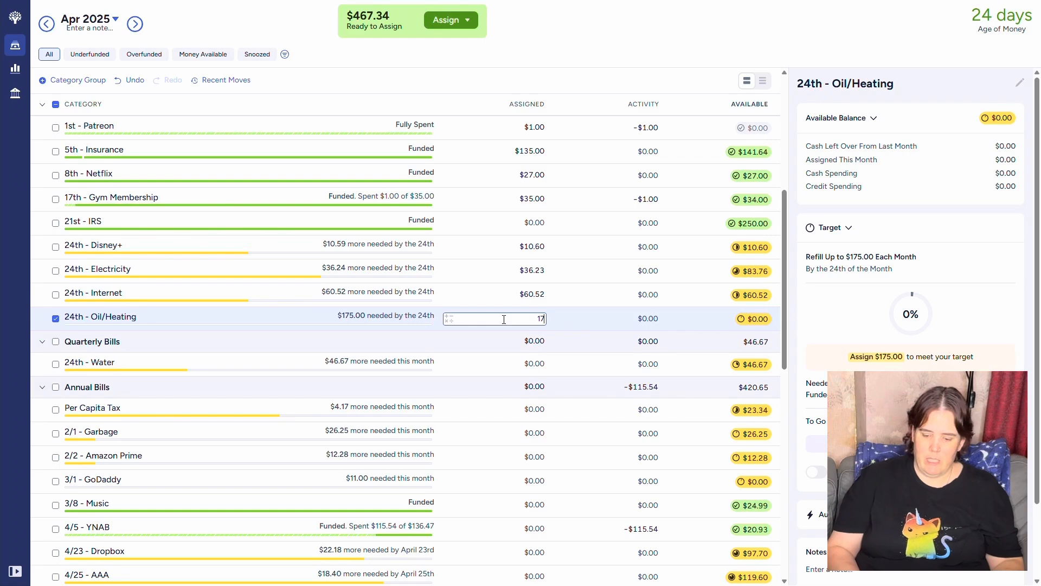
type("5/2")
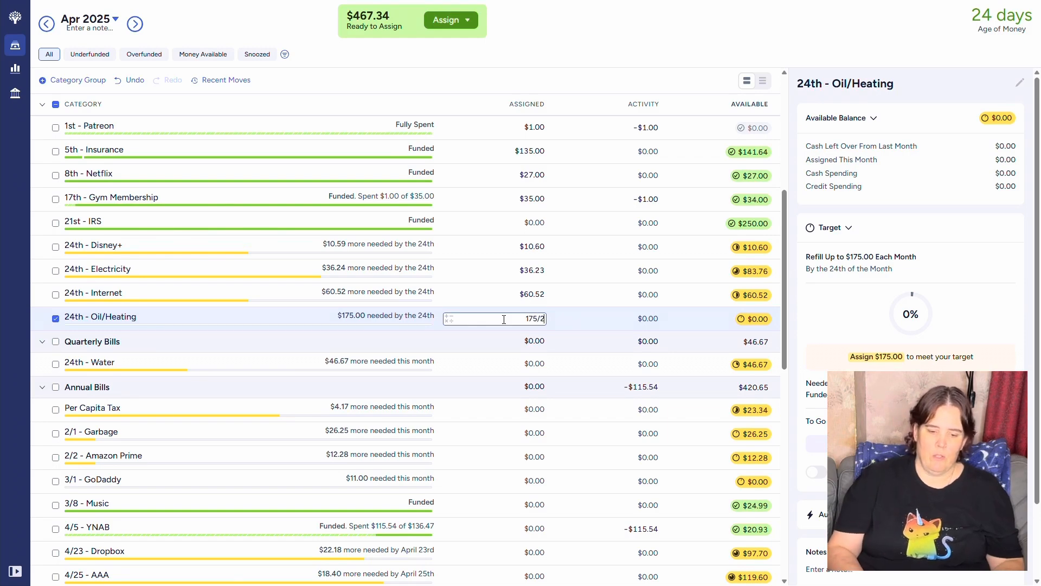
key("Return")
scroll(518, 307, "down", 2)
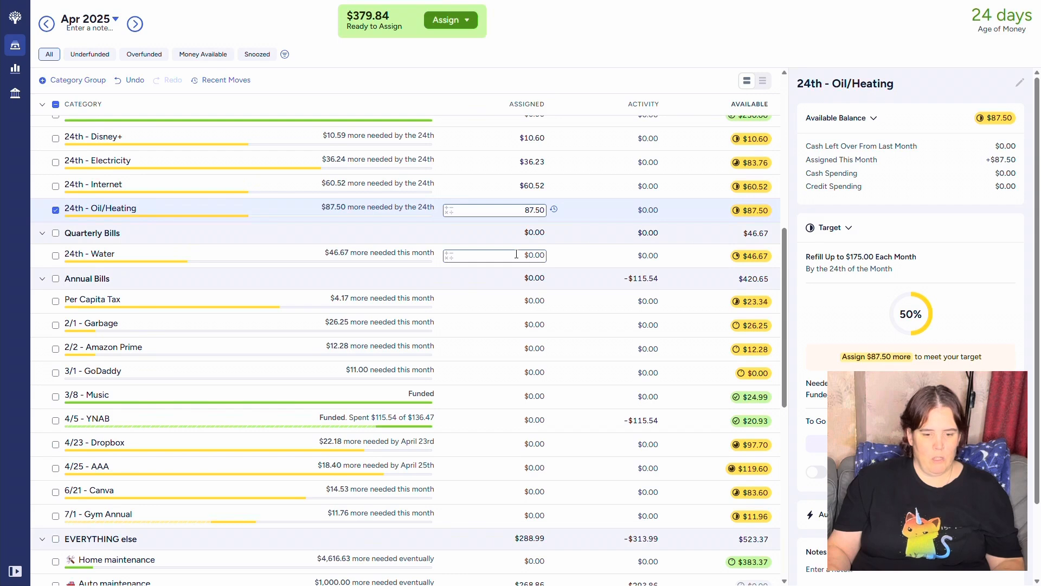
Assign 46.67 to the 24th - Water category under Quarterly Bills
left_click(517, 254)
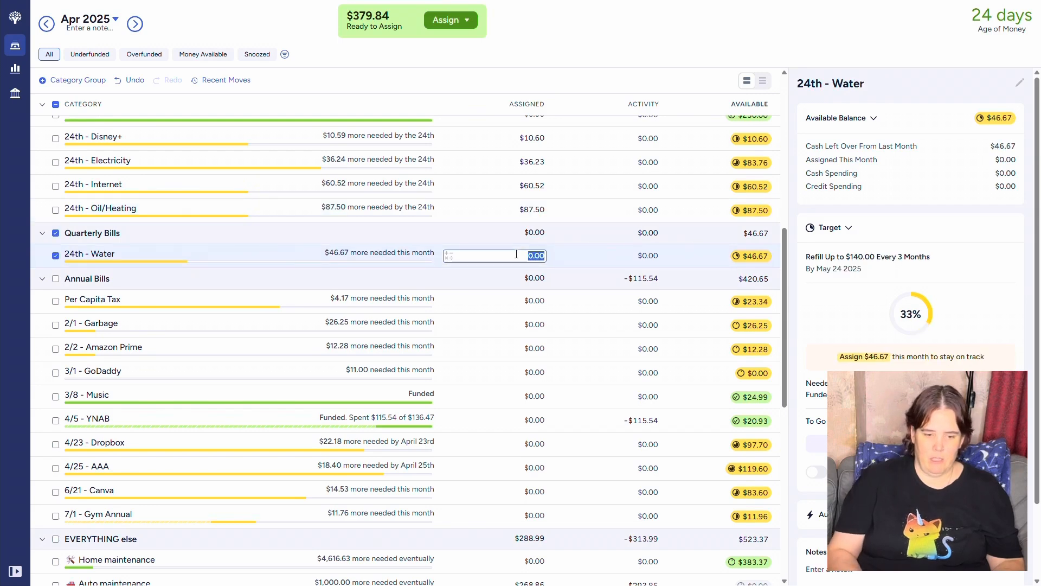
type("46.67")
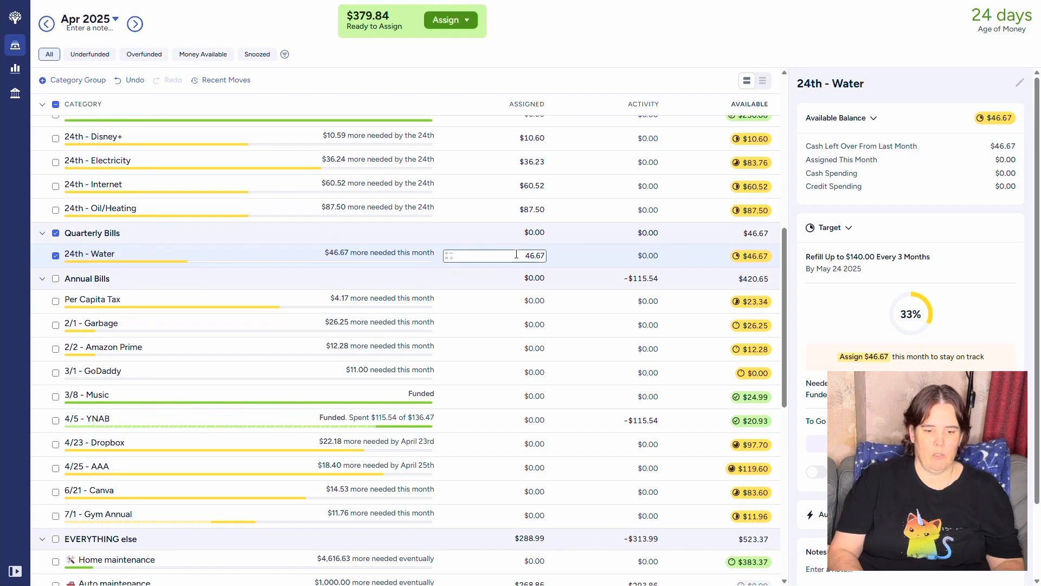
key("Return")
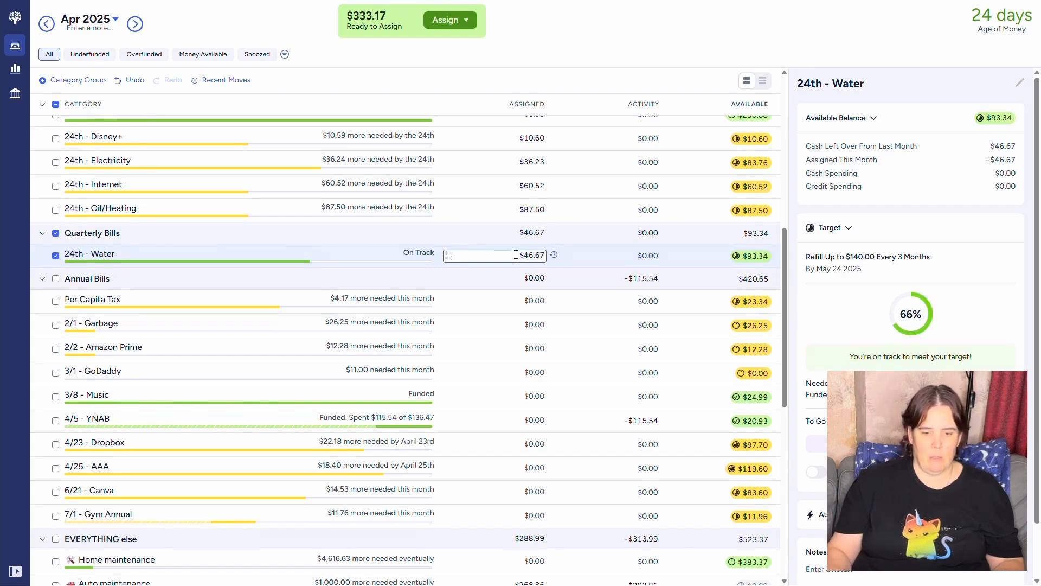
Under Annual Bills, assign 4.17 to Per Capita Tax and 26.25 to 2/1 - Garbage
scroll(515, 271, "down", 2)
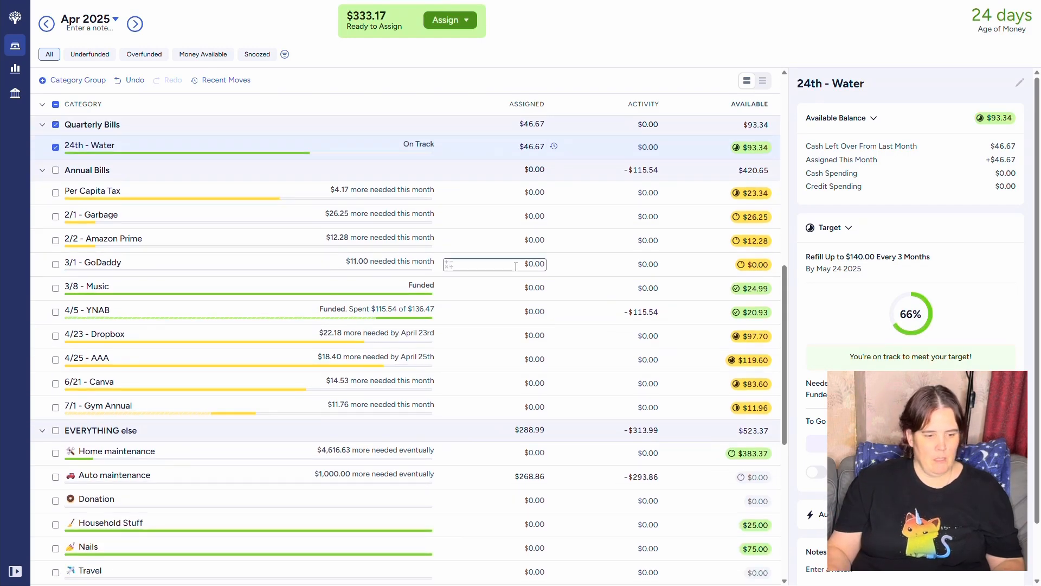
left_click(513, 193)
type("4.17")
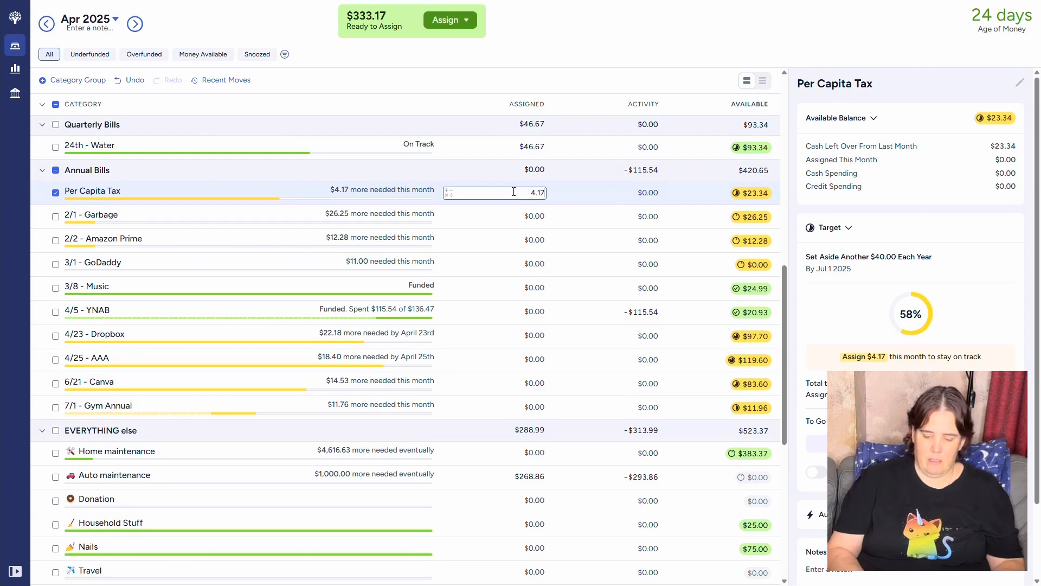
key("Return")
left_click(507, 216)
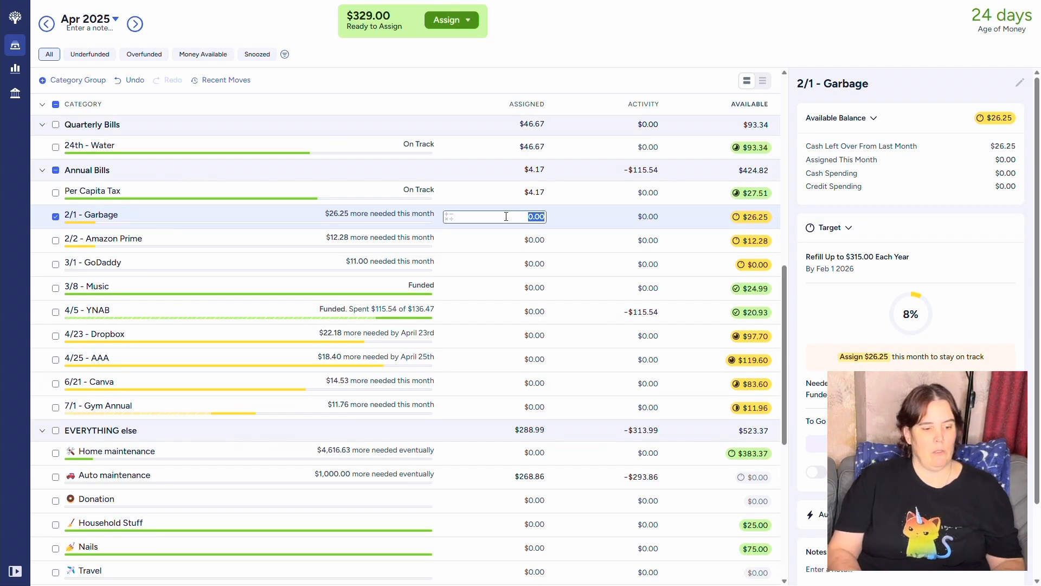
type("26.25")
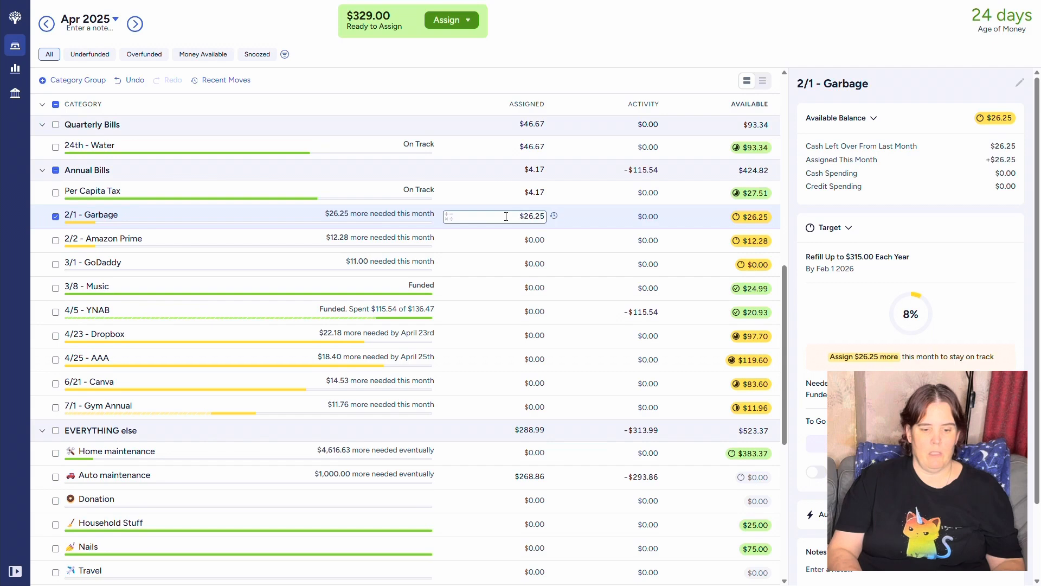
key("Return")
Assign 12.28 to 2/2 - Amazon Prime and 11 to 3/1 - GoDaddy
left_click(506, 241)
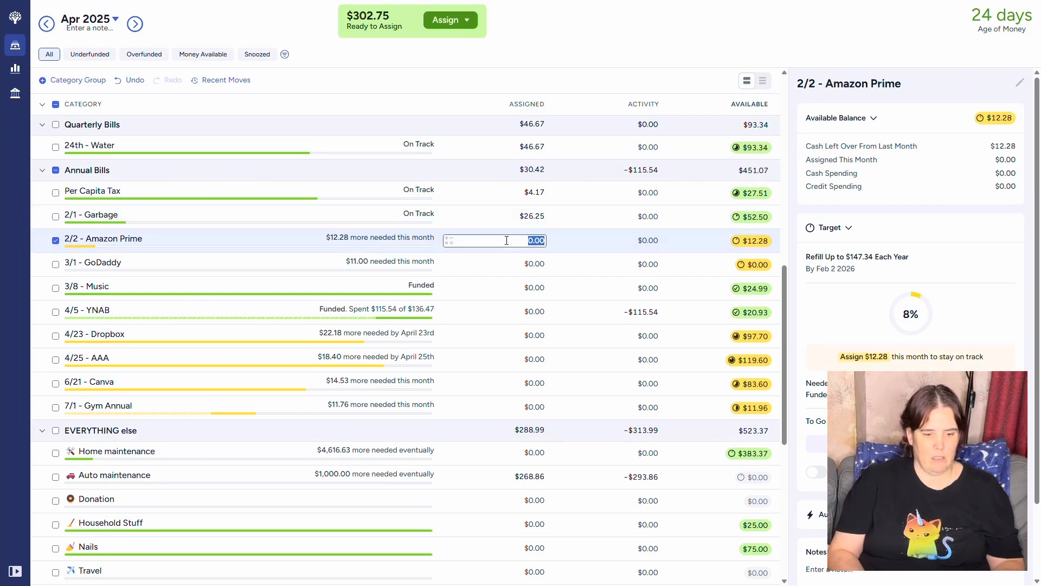
type("12.28")
key("Return")
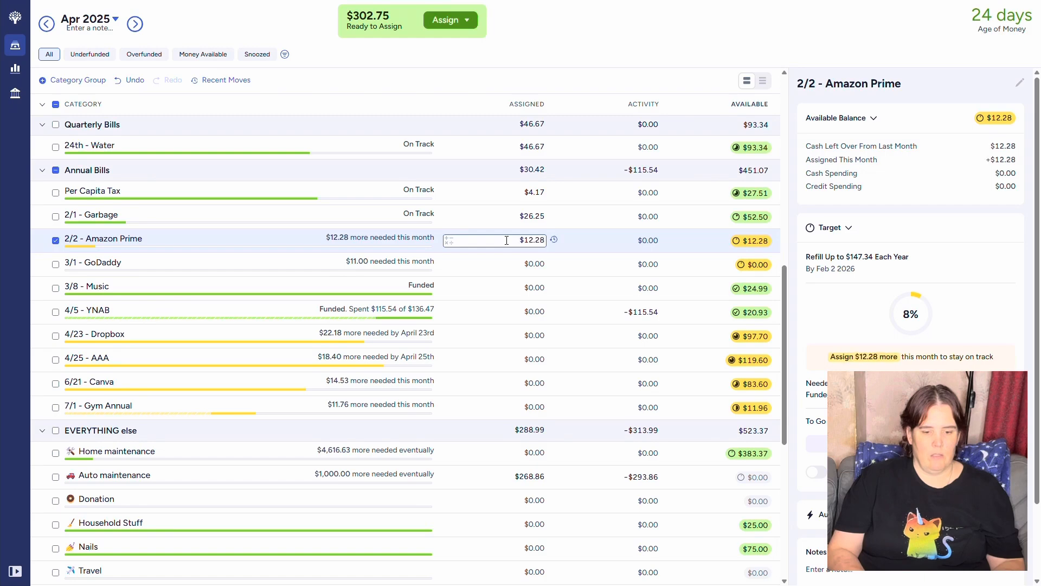
left_click(510, 263)
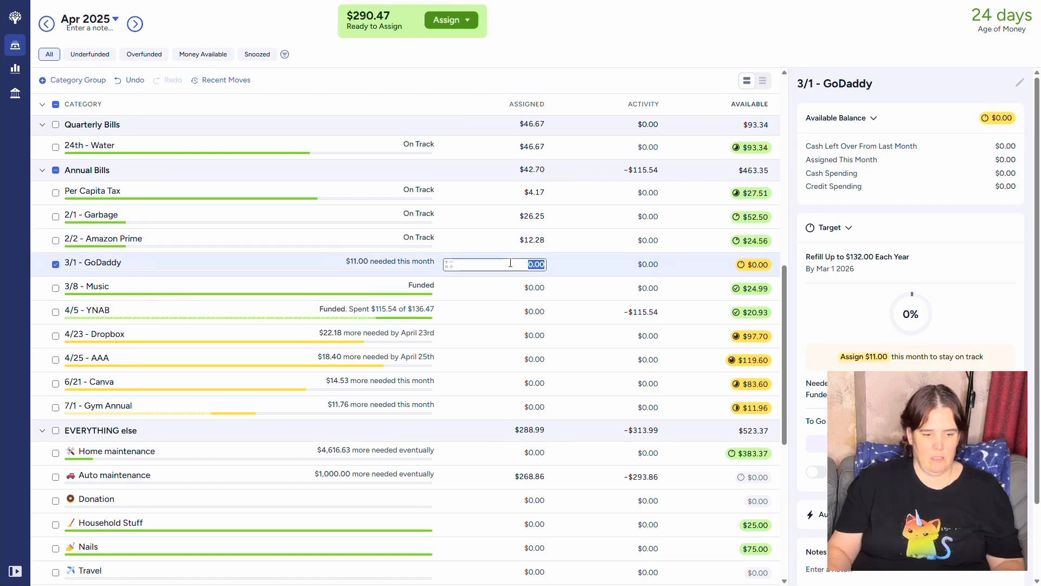
type("11")
key("Return")
Assign 22.18 to 4/23 - Dropbox and 18.40 to 4/25 - AAA in the annual bills
scroll(513, 264, "down", 2)
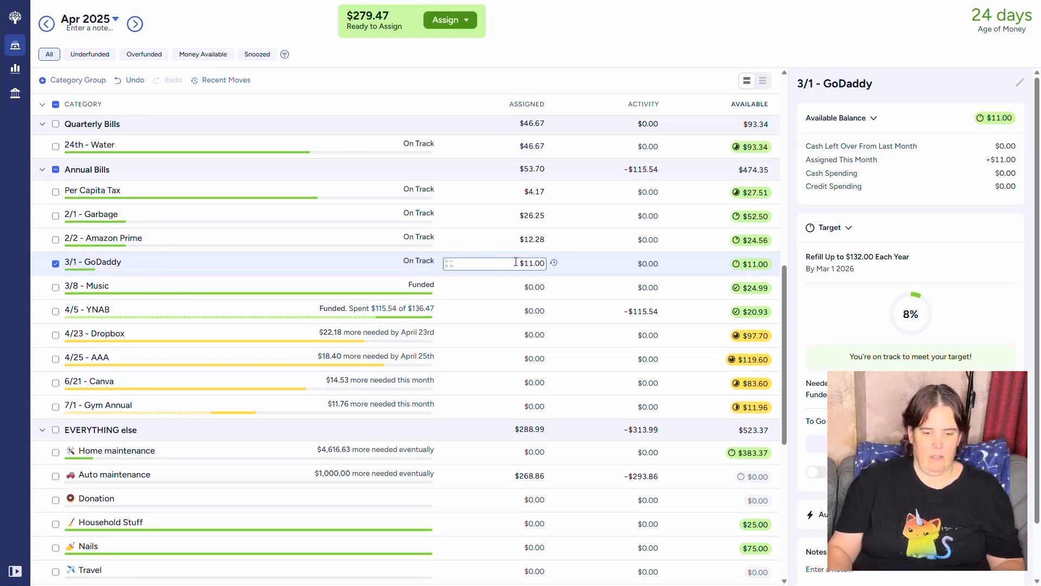
left_click(502, 178)
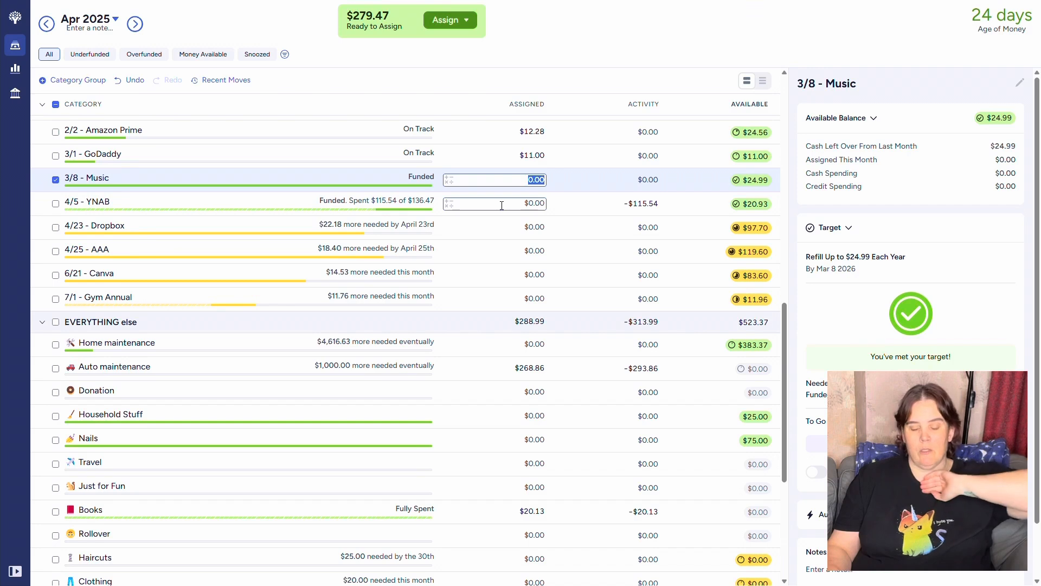
scroll(502, 205, "down", 1)
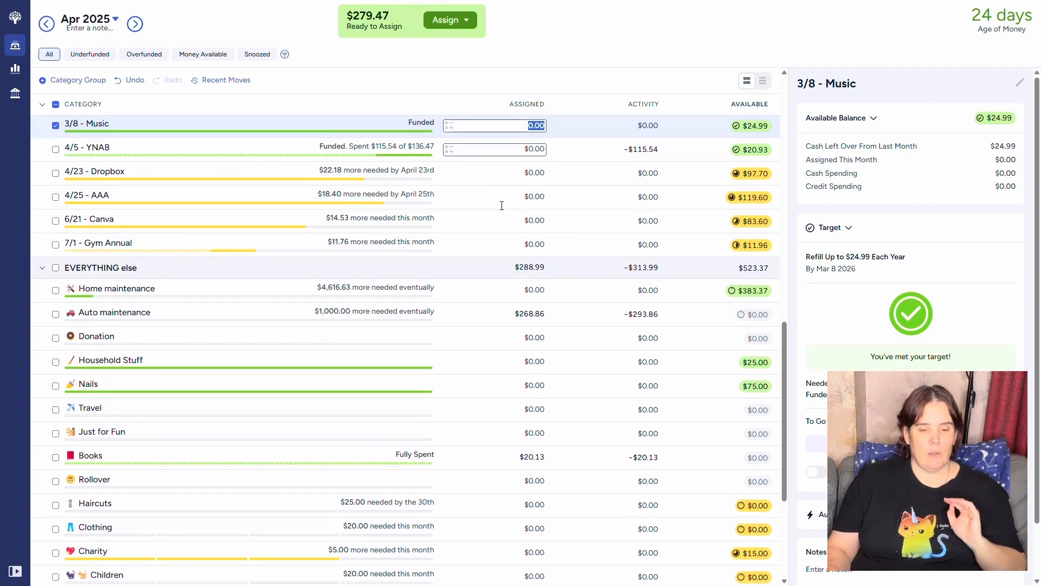
left_click(498, 175)
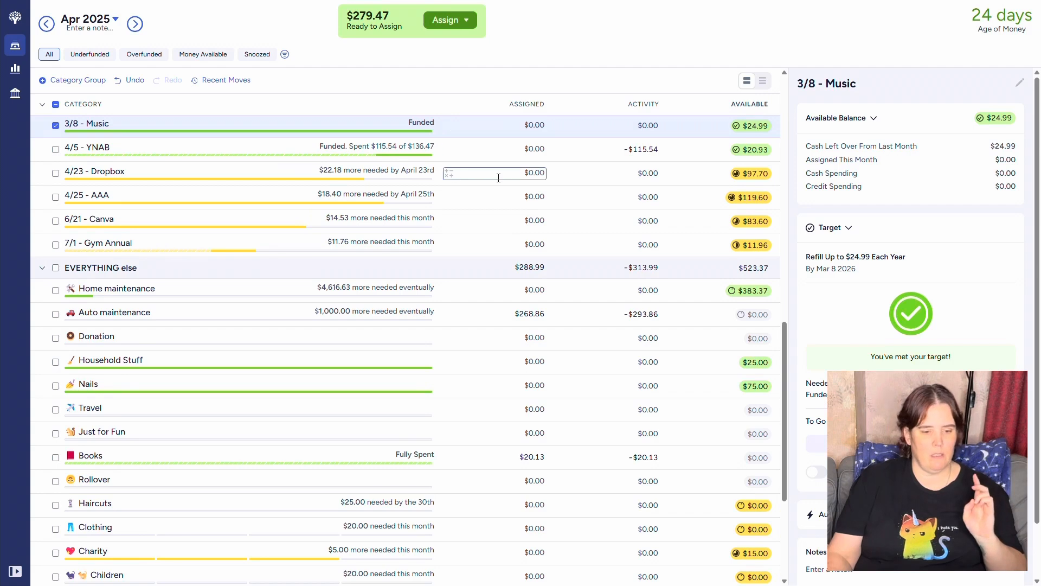
type("22.18")
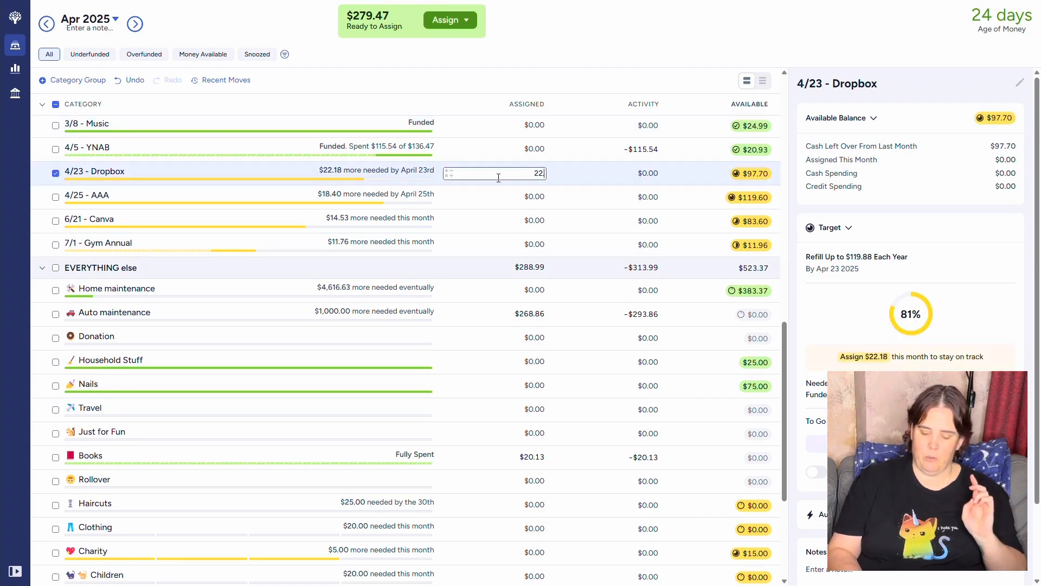
key("Return")
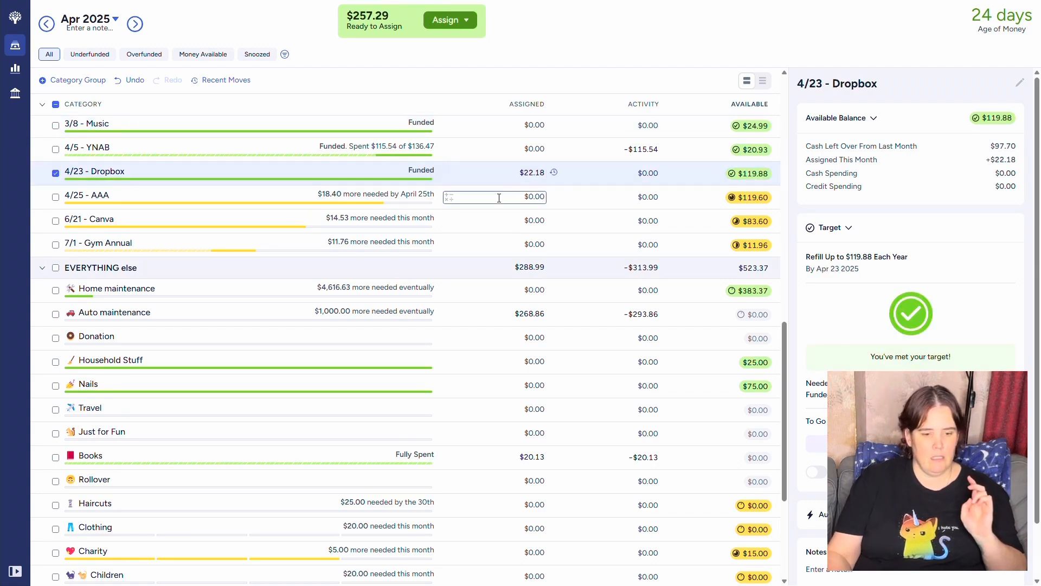
left_click(499, 198)
type("18.40")
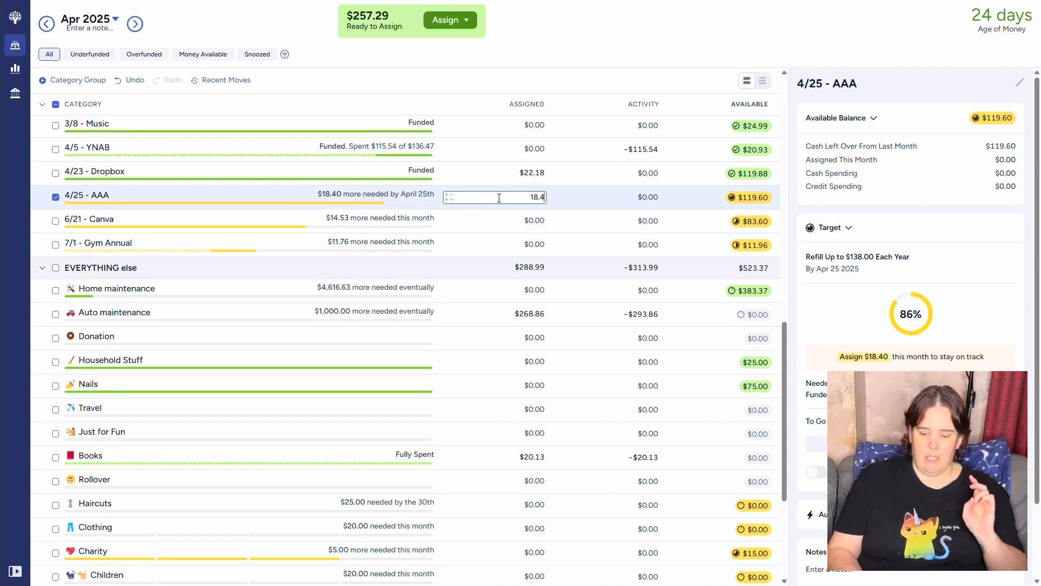
key("Return")
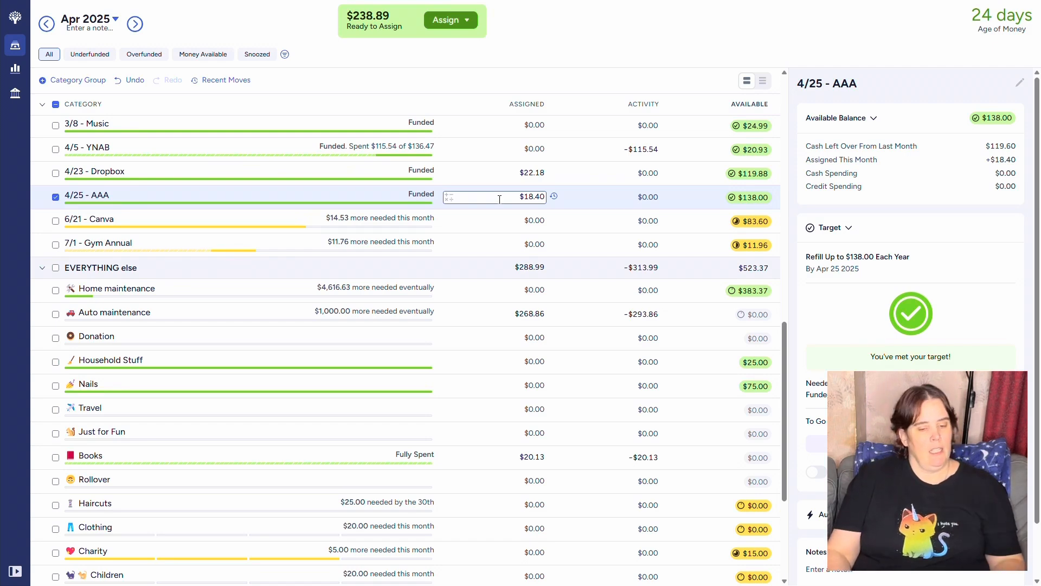
Assign 14.53 to the 6/21 - Canva annual bill
left_click(502, 223)
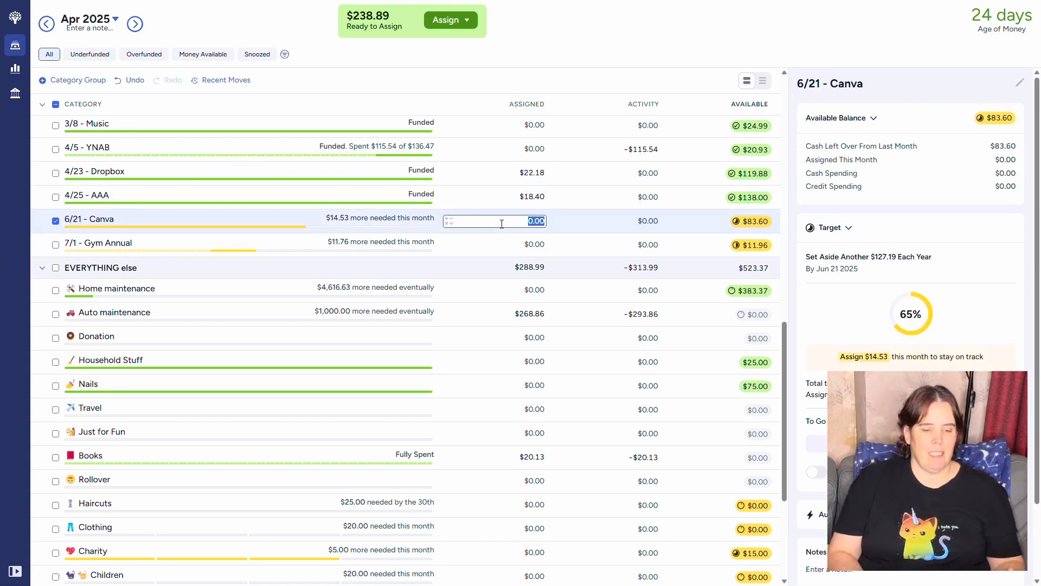
type("1")
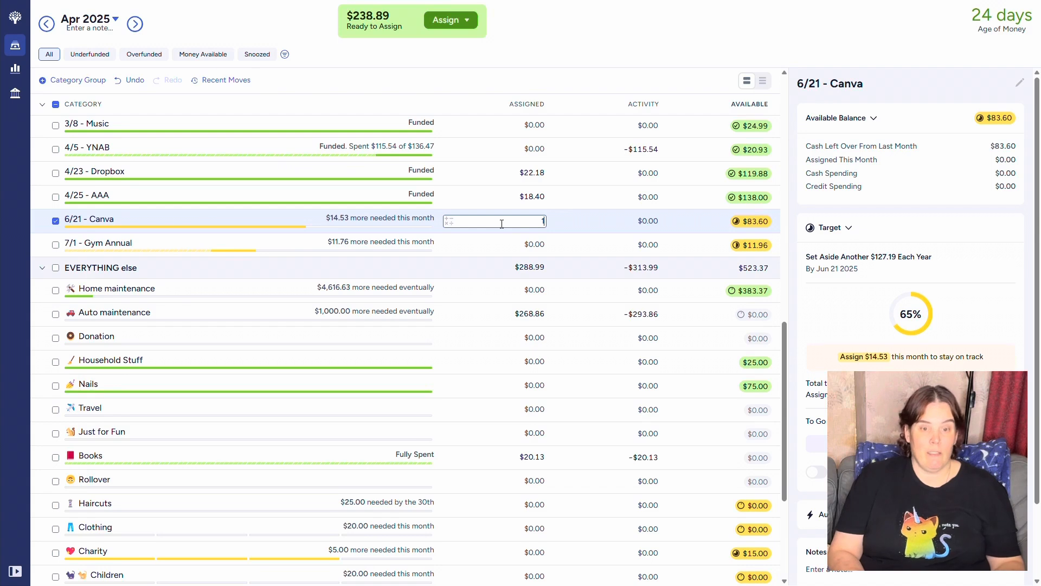
type("4.53")
key("Return")
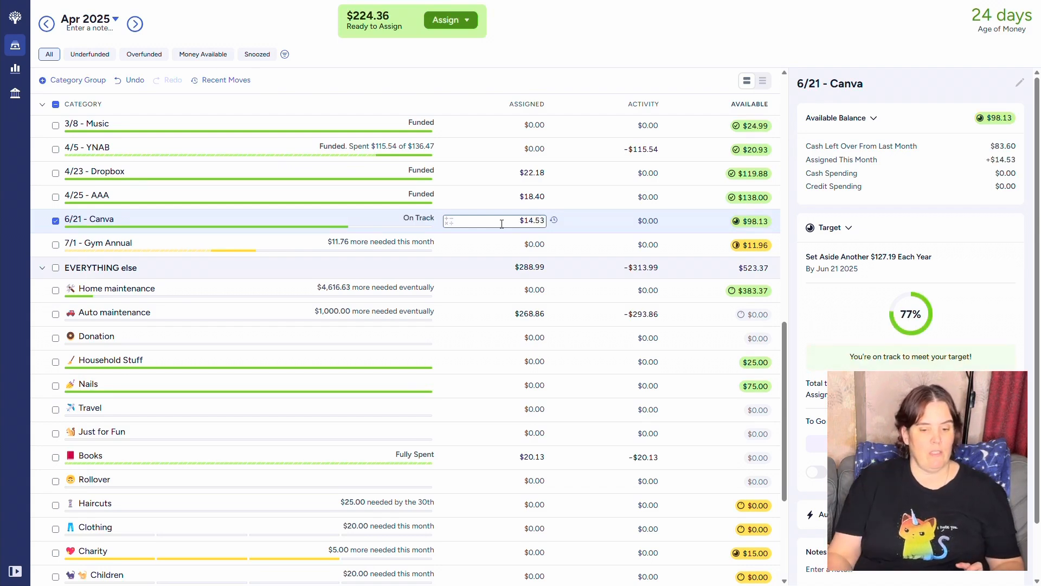
Raise the yearly target of 7/1 - Gym Annual by 49 by entering 98.00+49 as the needed amount
left_click(494, 245)
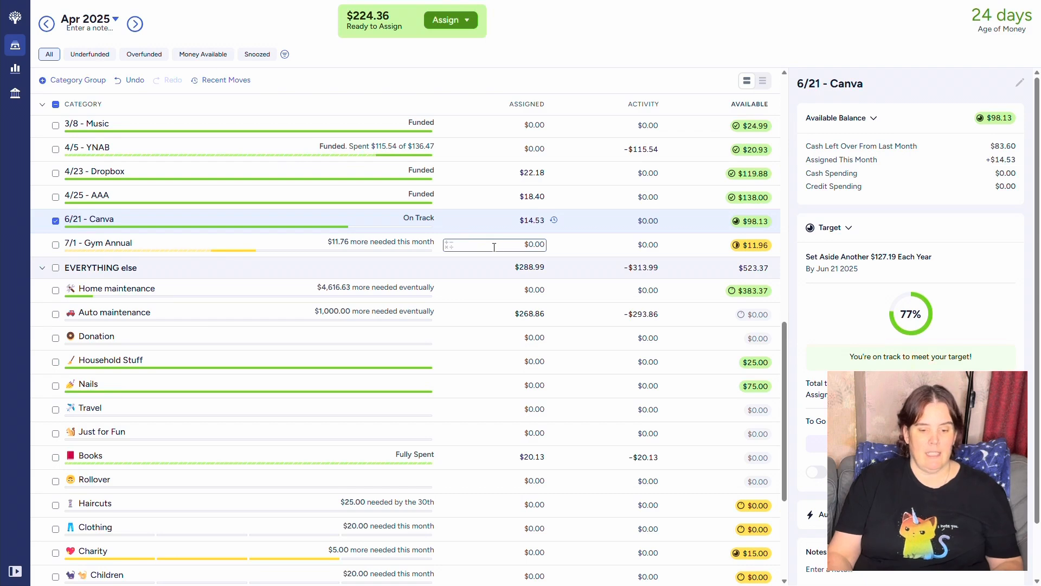
left_click(494, 245)
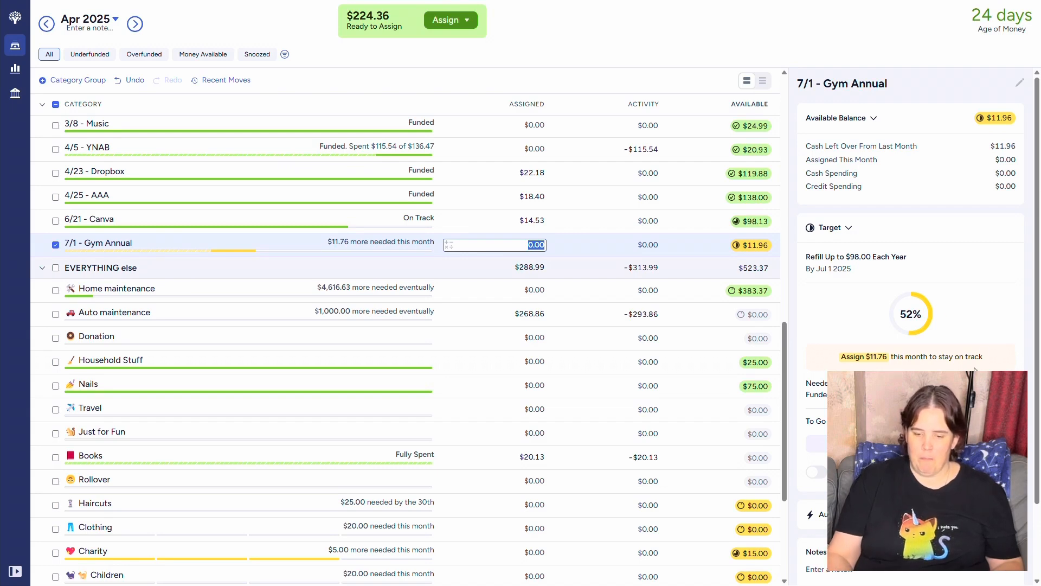
left_click(890, 444)
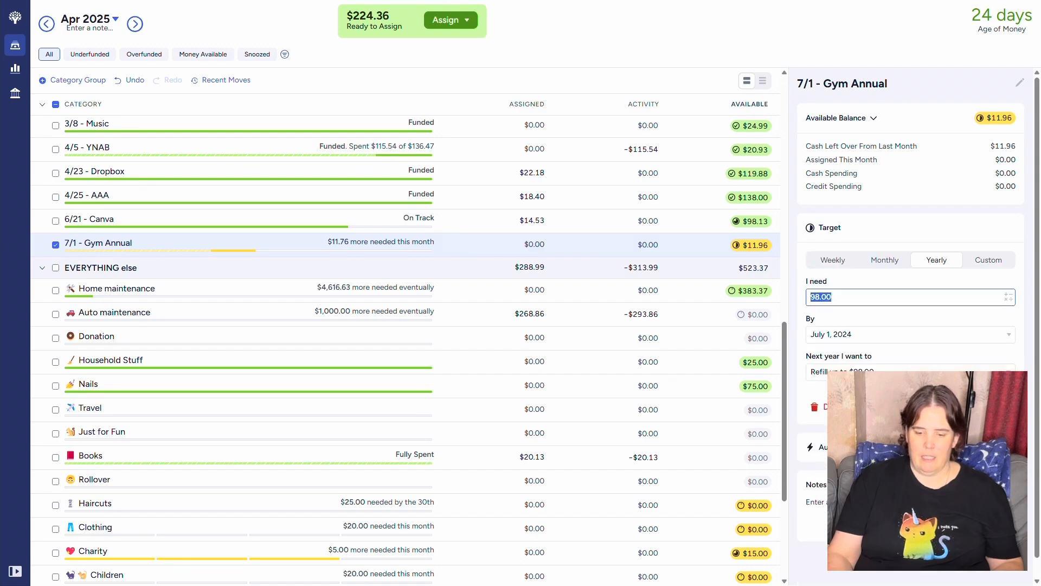
left_click(872, 300)
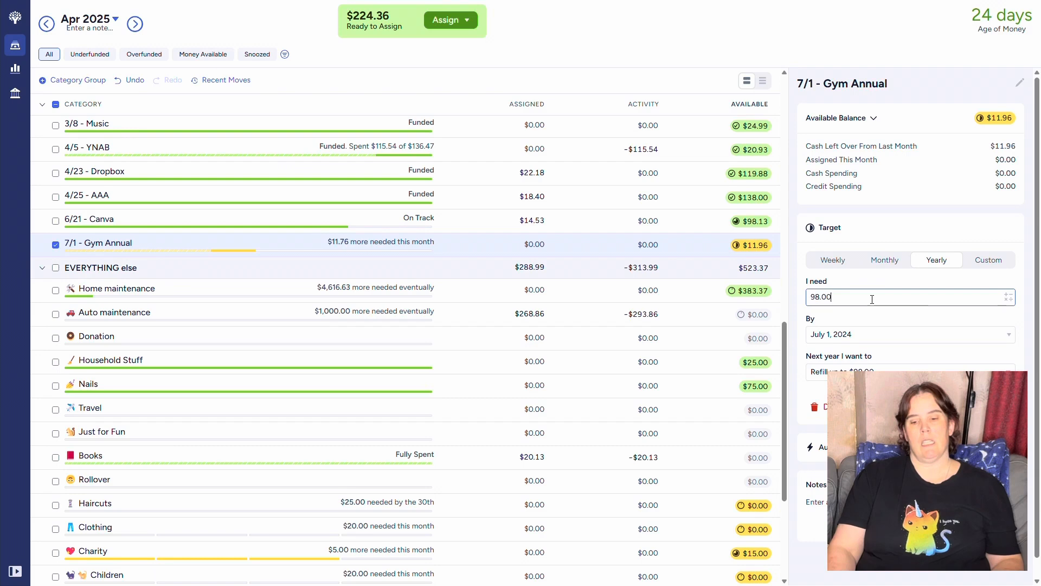
type("+49")
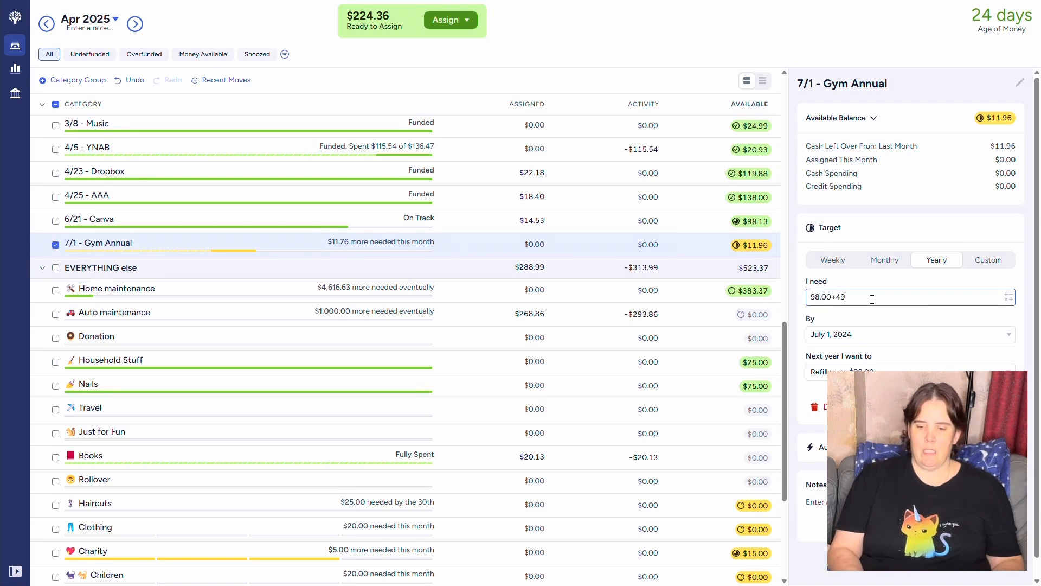
key("Return")
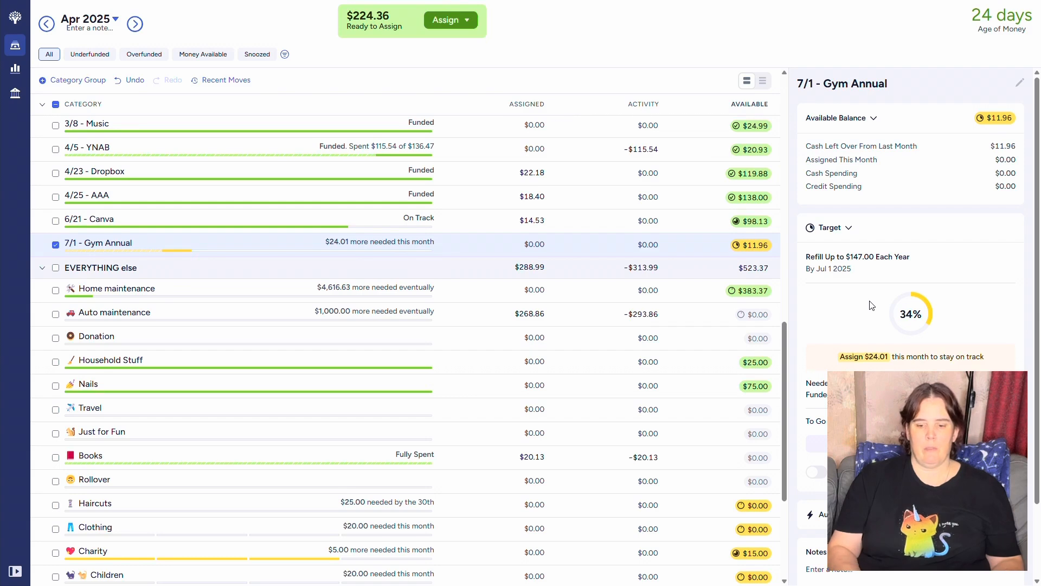
Assign 24.01 to the 7/1 - Gym Annual category
left_click(465, 252)
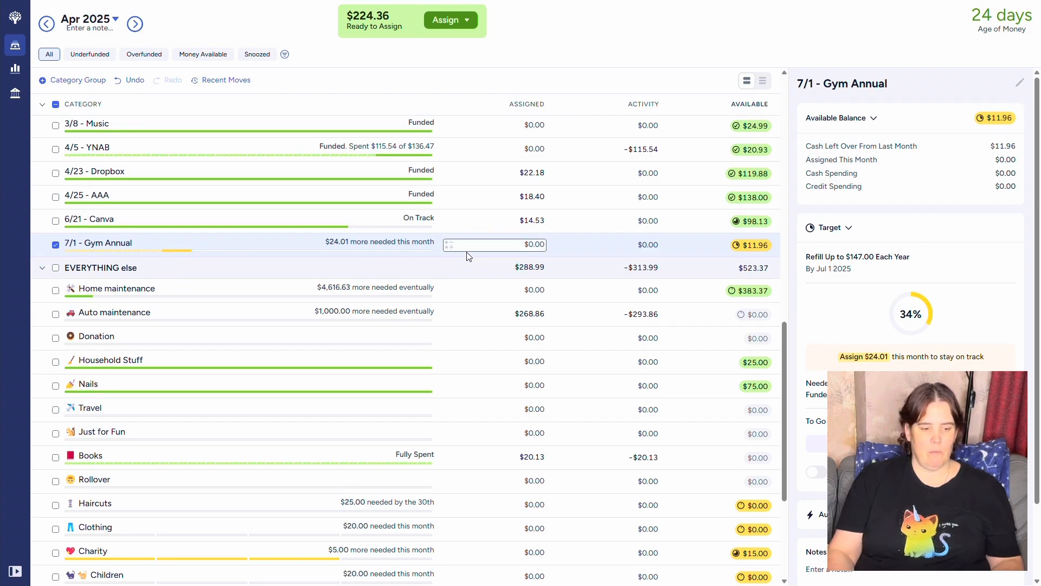
left_click(509, 247)
type("24.01")
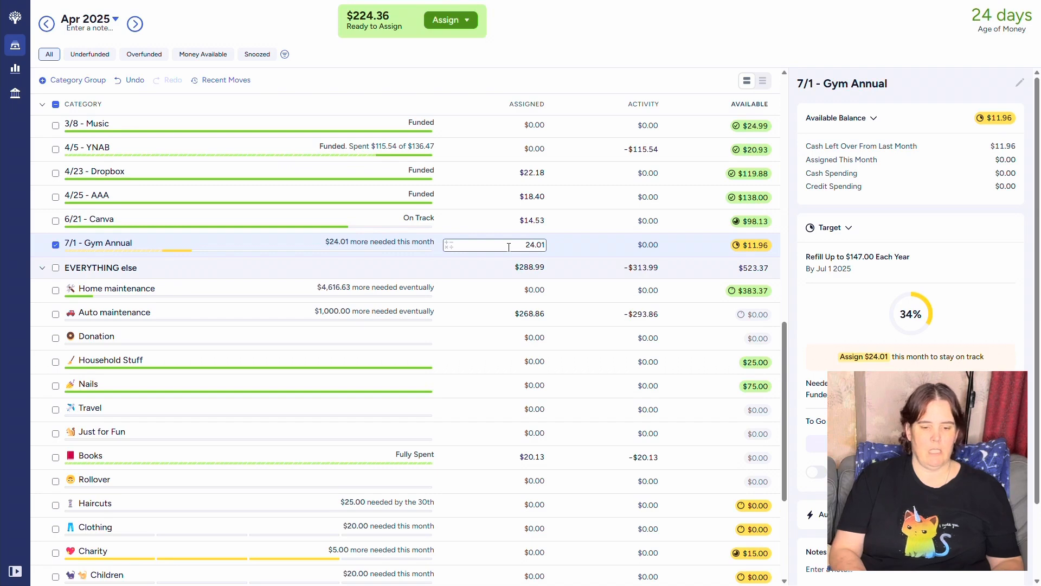
key("Return")
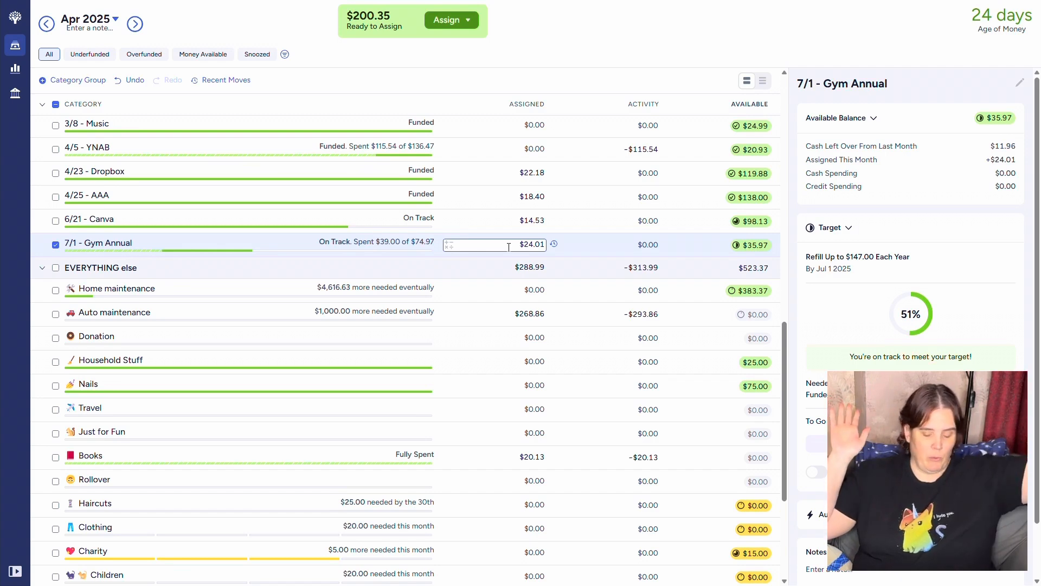
Under EVERYTHING else, assign 10 to Home maintenance and add 25 to the amount assigned to Auto maintenance
scroll(509, 247, "down", 1)
scroll(509, 247, "down", 2)
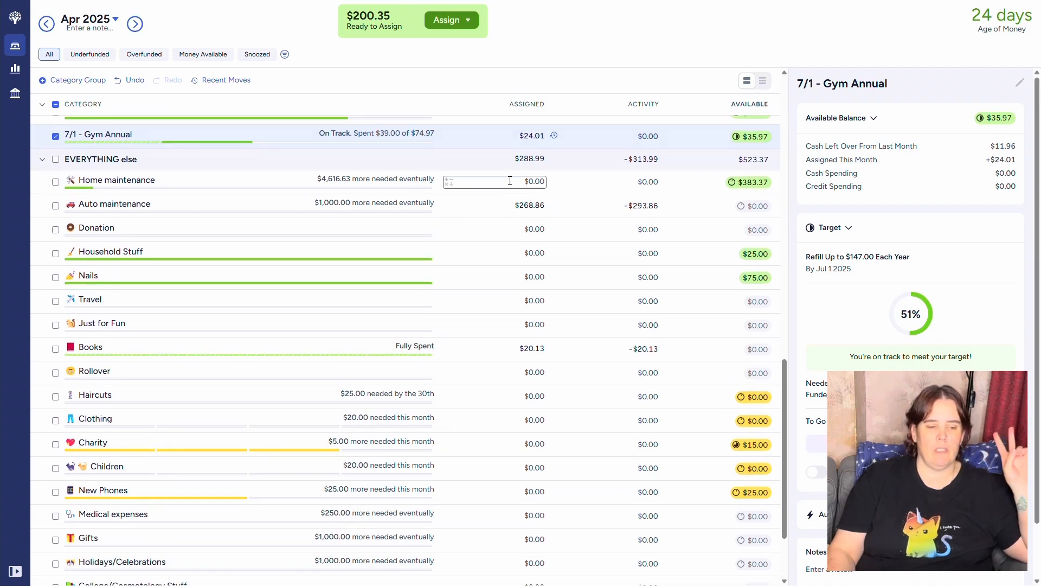
left_click(510, 181)
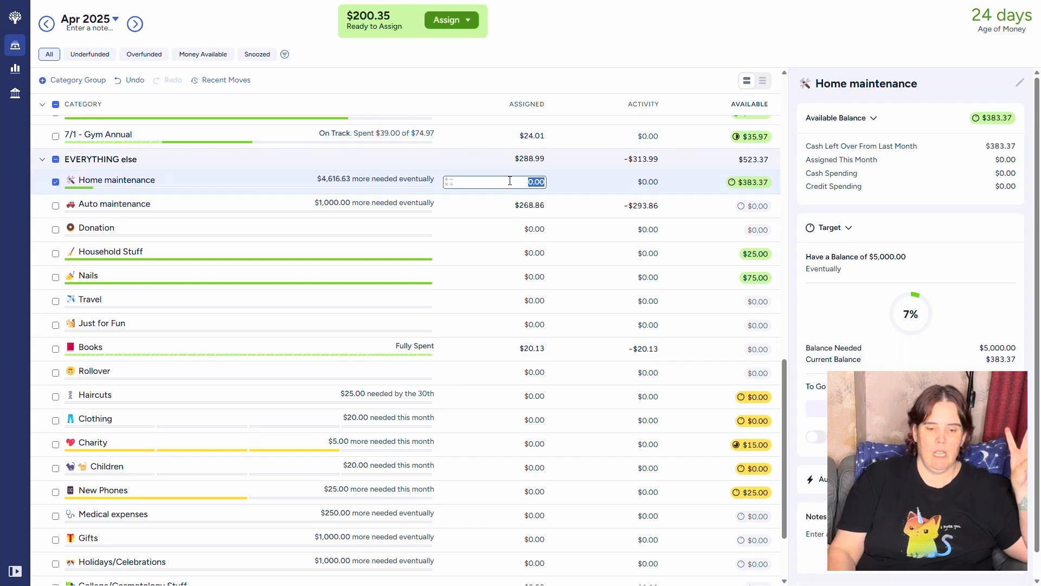
type("10")
key("Return")
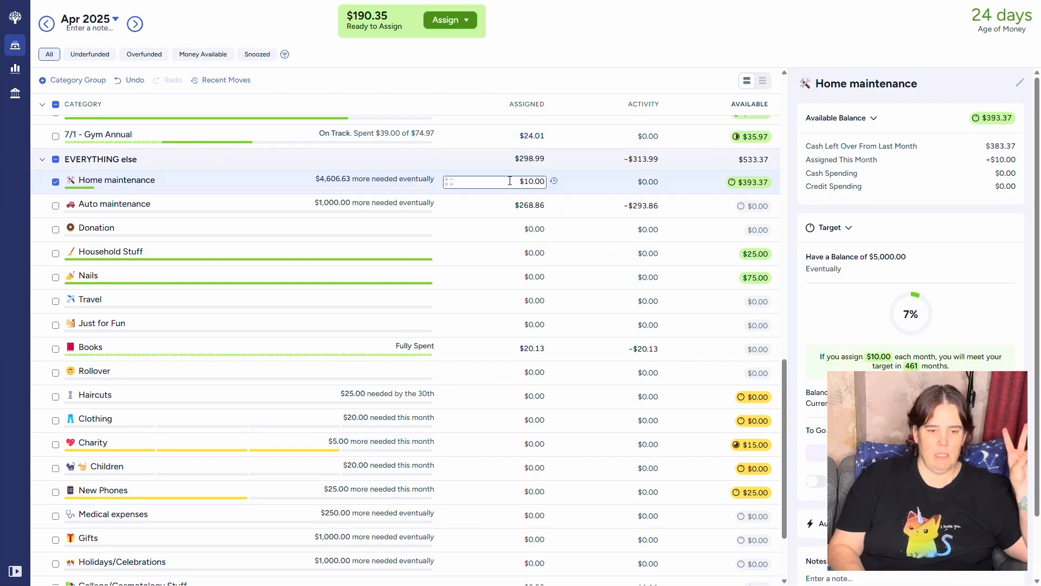
left_click(507, 206)
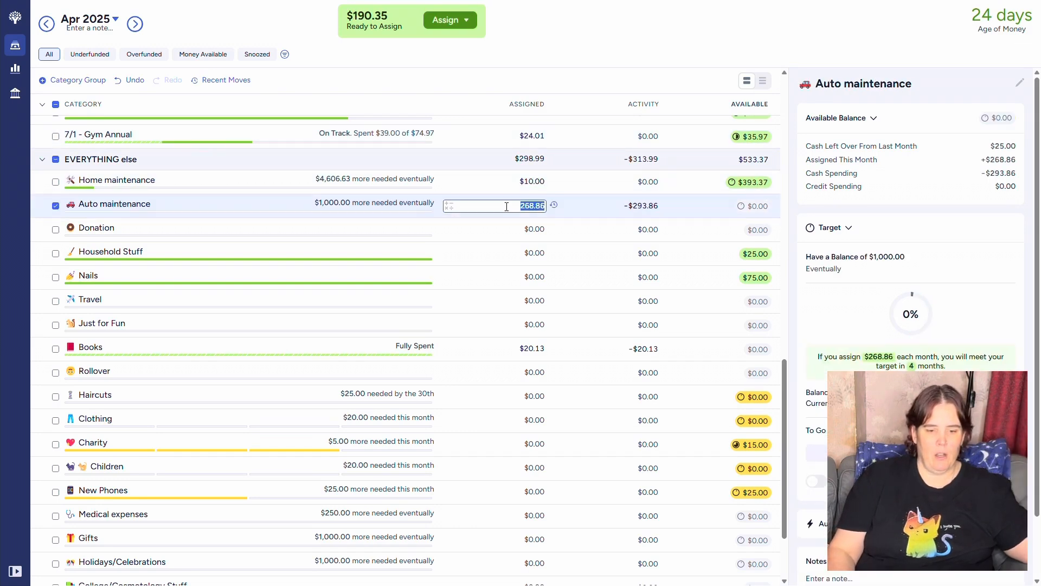
type("+25")
key("Return")
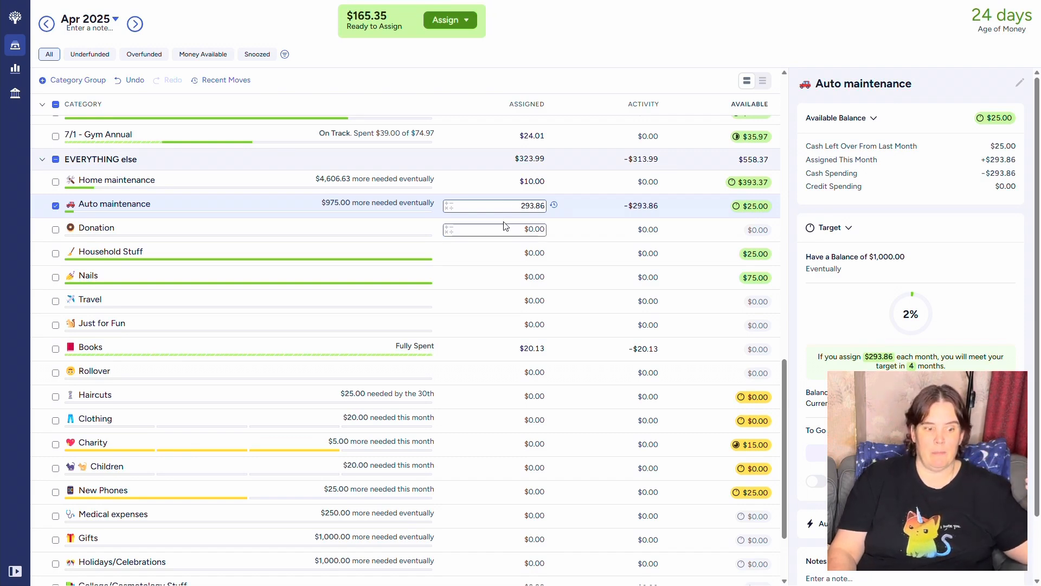
Under EVERYTHING else, assign 10 to Donation and 10 to Household Stuff
left_click(504, 228)
type("10")
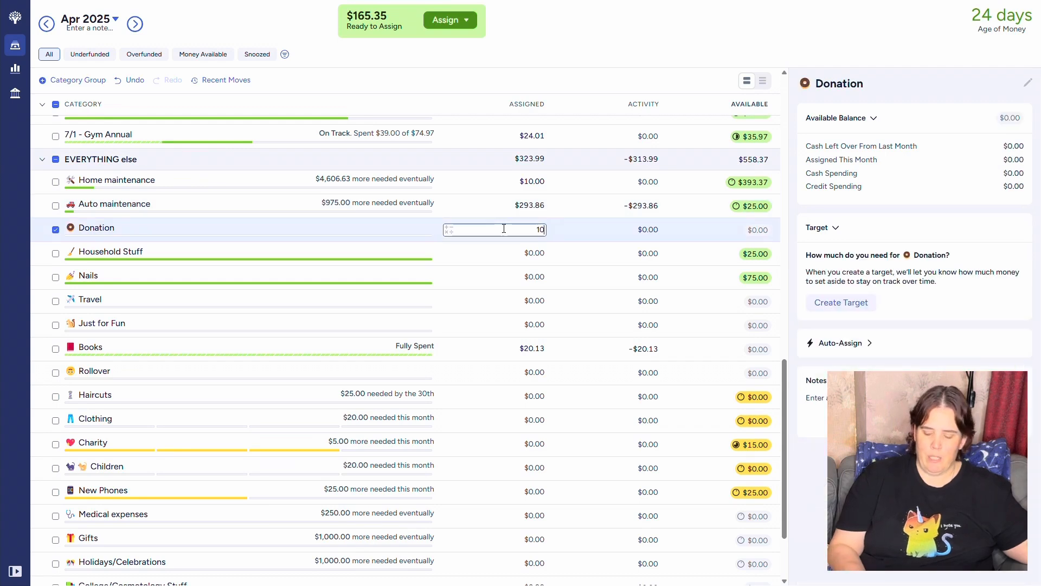
key("Return")
left_click(502, 249)
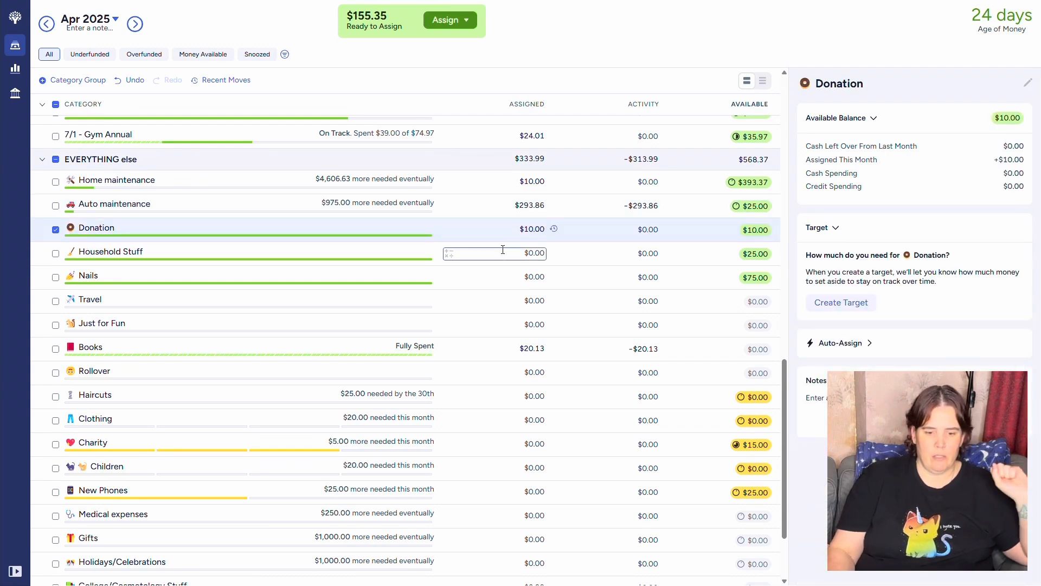
left_click(503, 250)
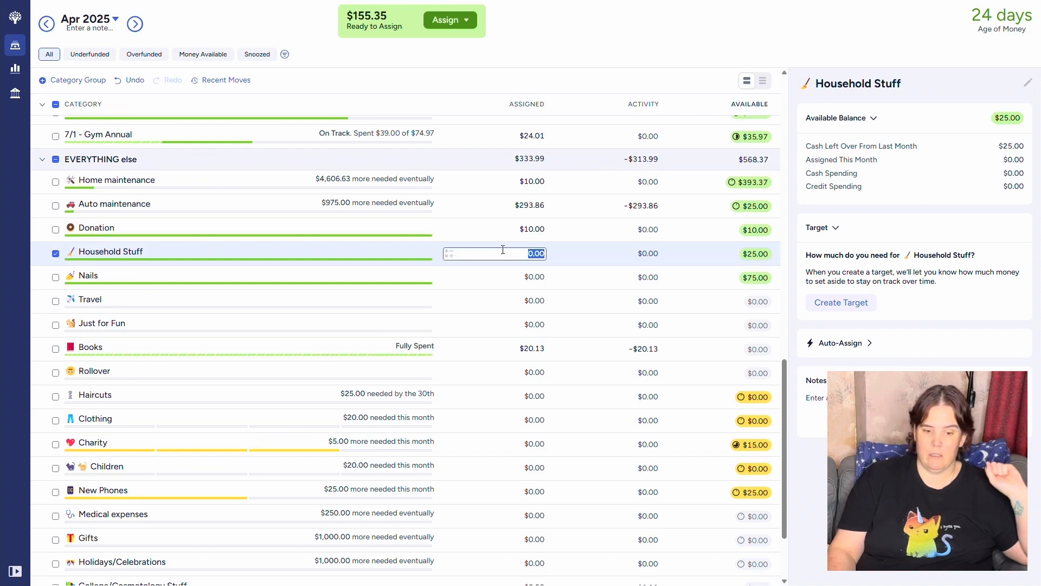
type("25")
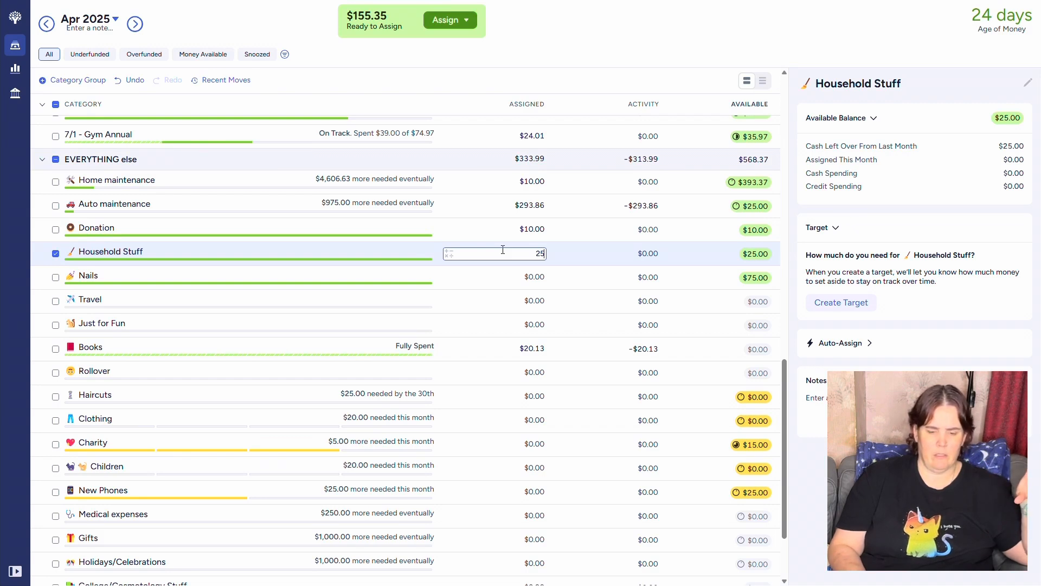
key("BackSpace")
key("BackSpace")
type("10")
key("Return")
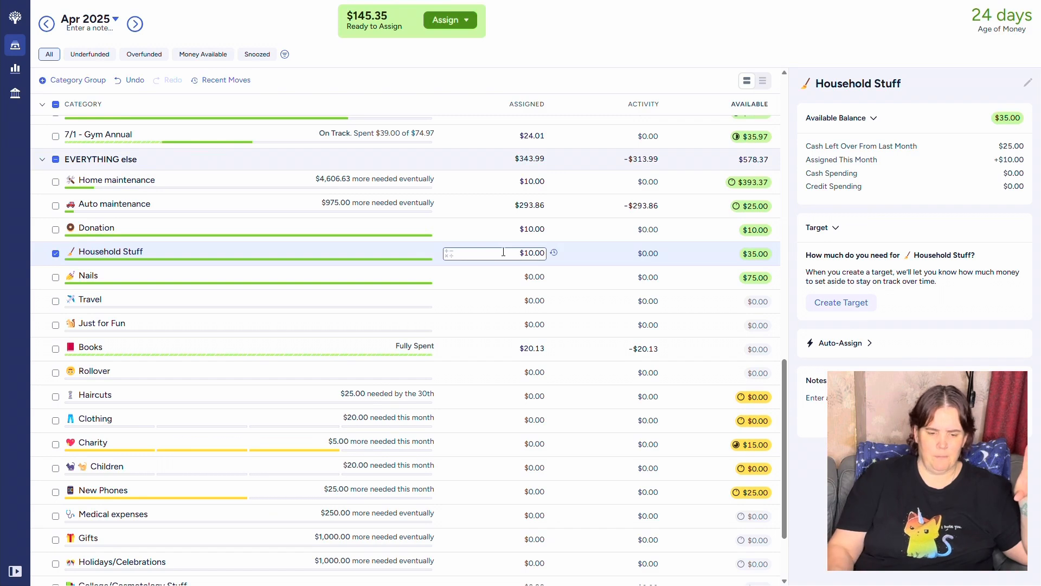
Assign 10 each to the Nails and Travel categories
left_click(508, 278)
left_click(508, 282)
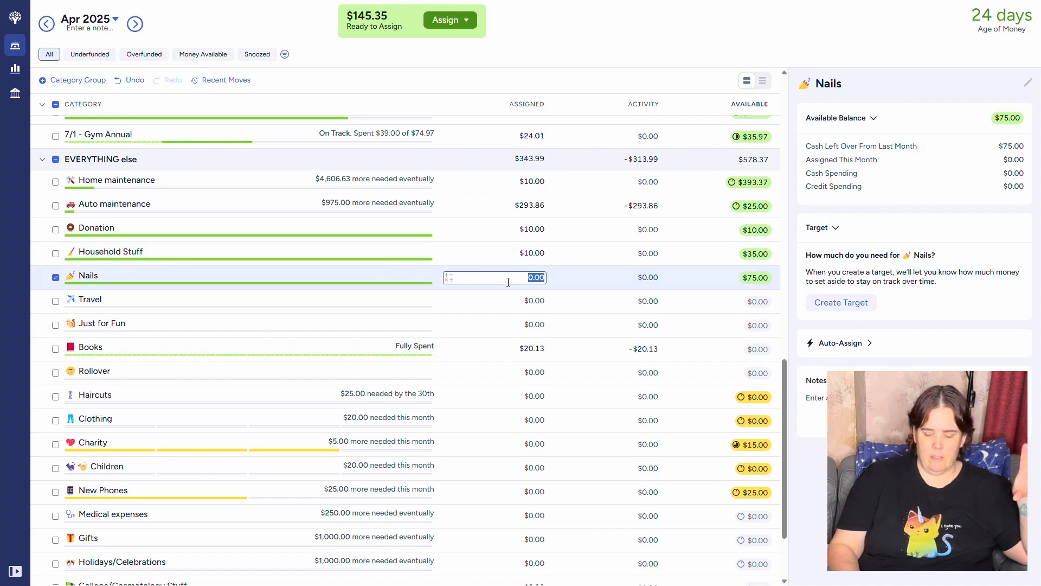
type("10")
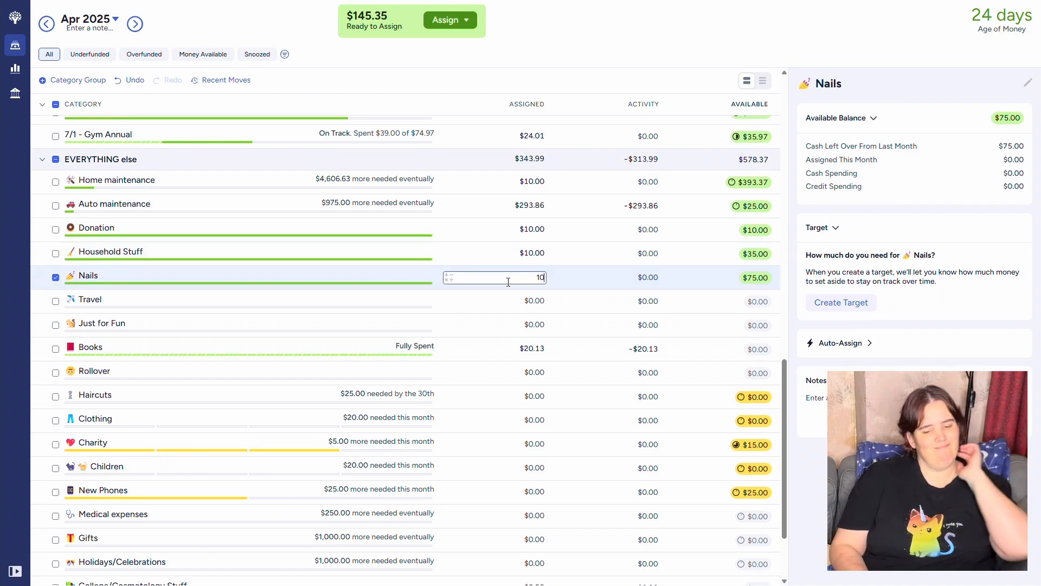
key("Return")
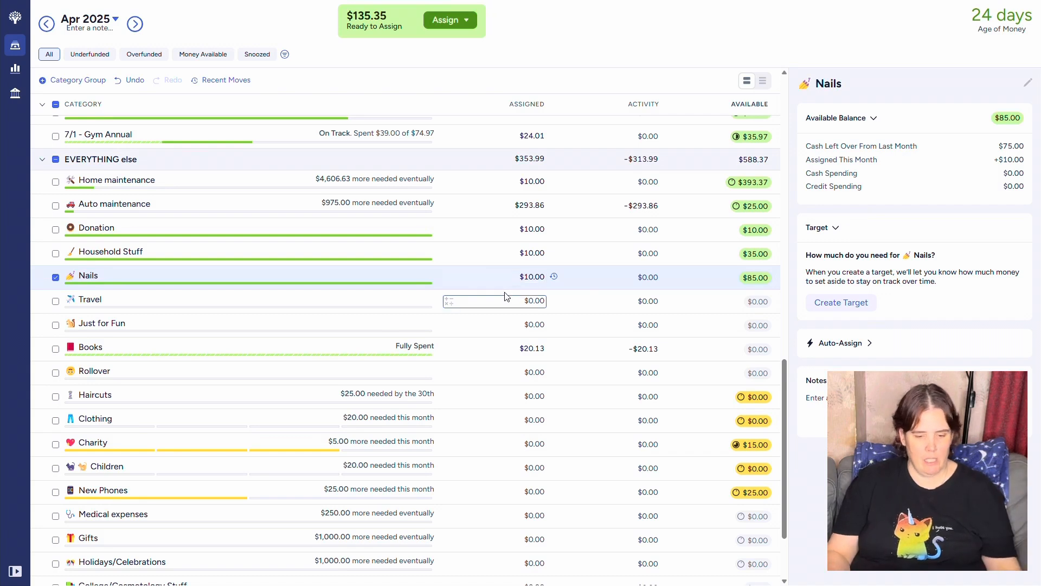
left_click(505, 301)
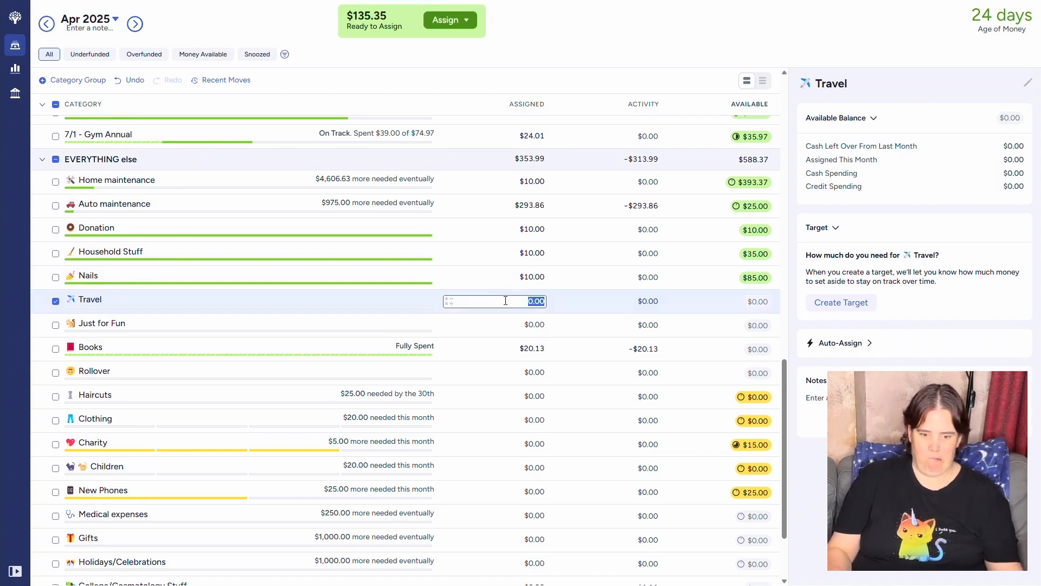
type("10")
key("Return")
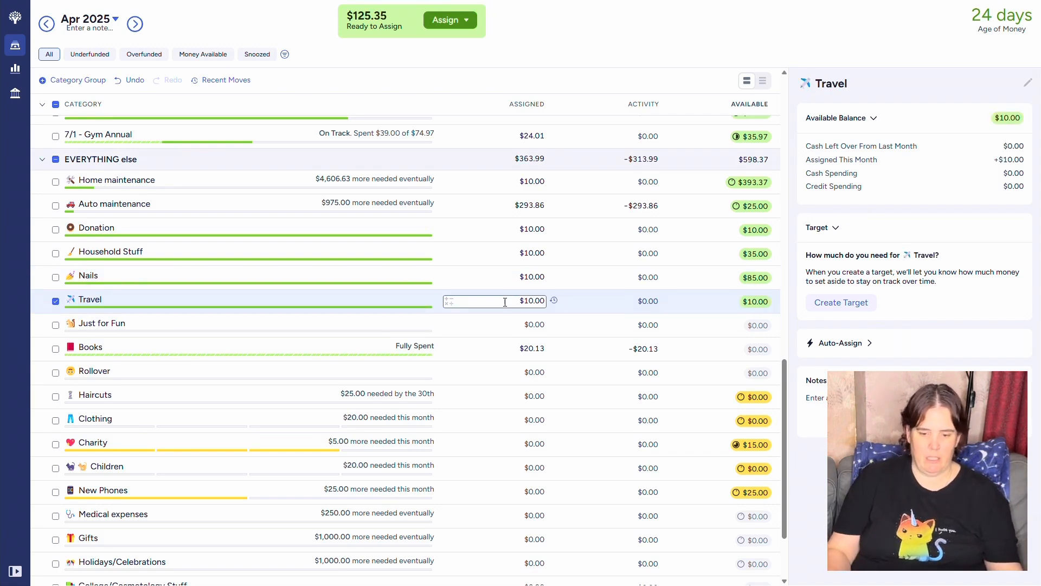
Assign 25 to the Just for Fun category
left_click(504, 323)
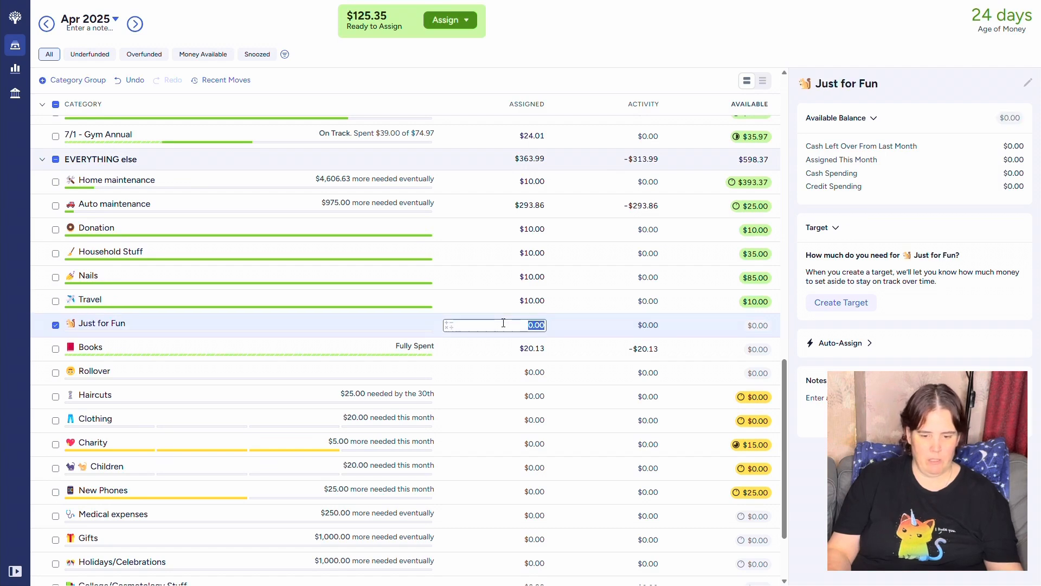
type("25")
key("Return")
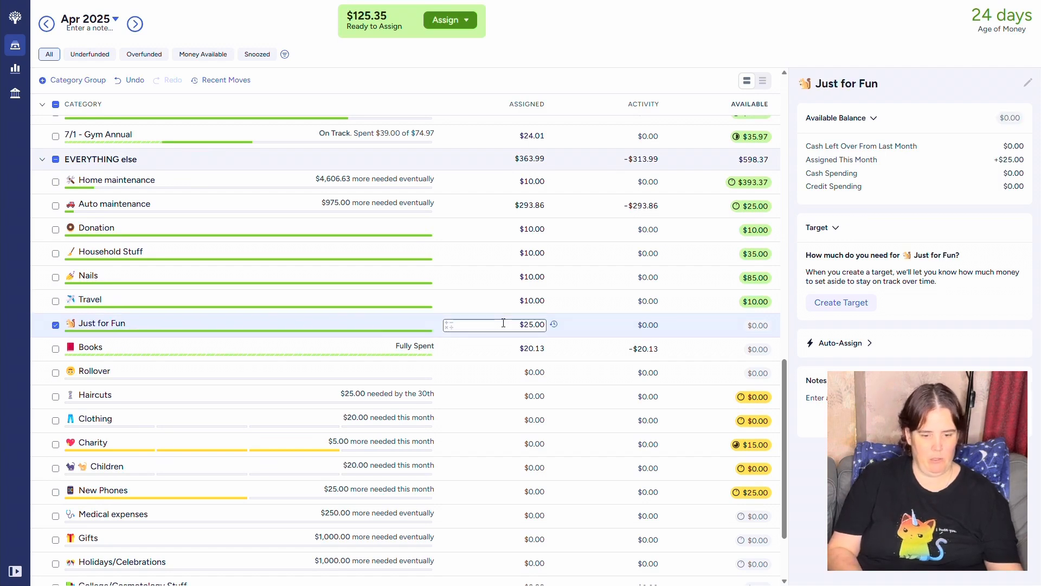
Create a monthly target for Books that sets aside another 20 each month by the last day of the month
left_click(491, 346)
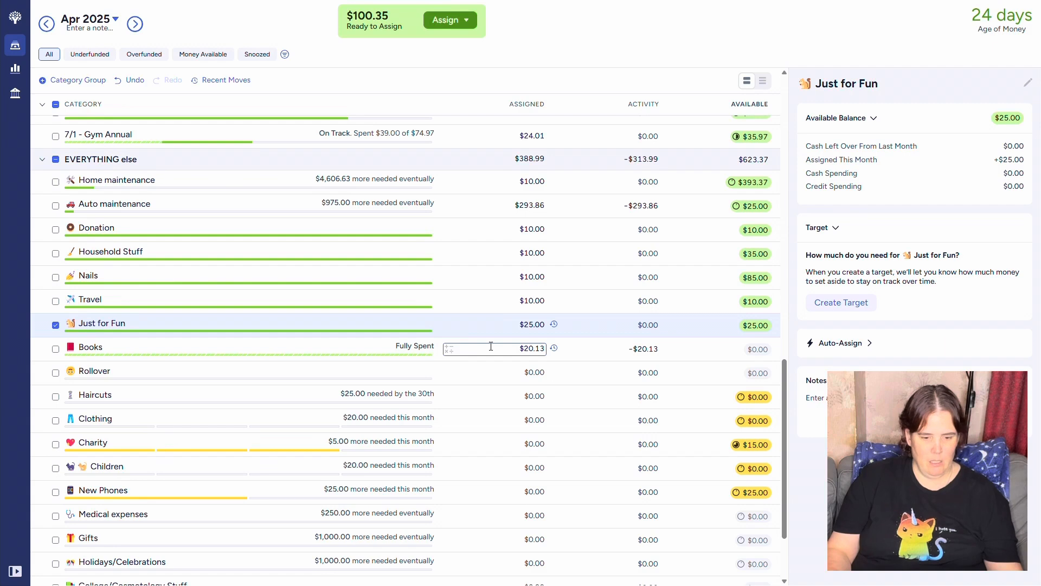
left_click(491, 346)
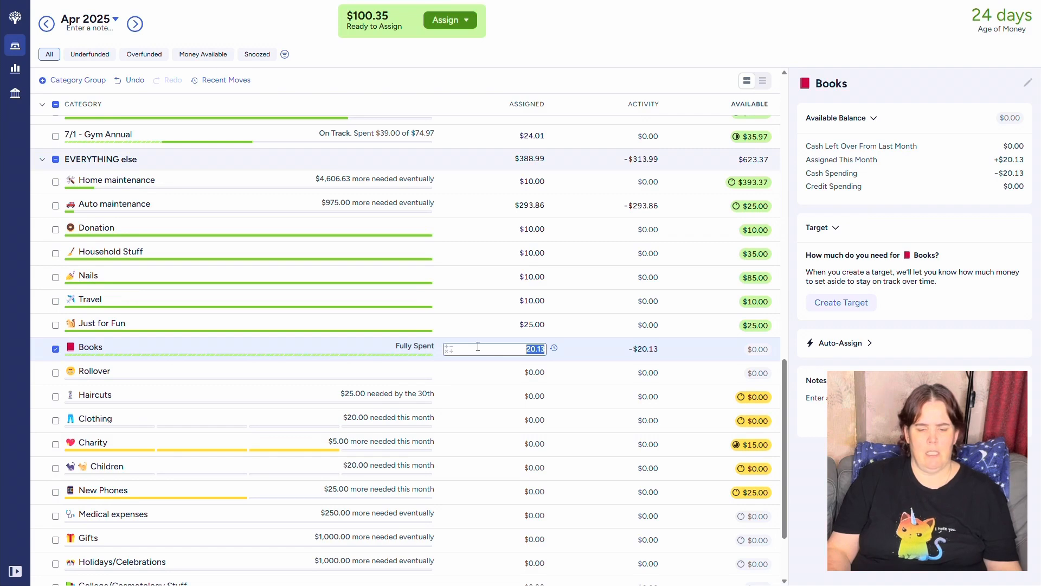
left_click(850, 311)
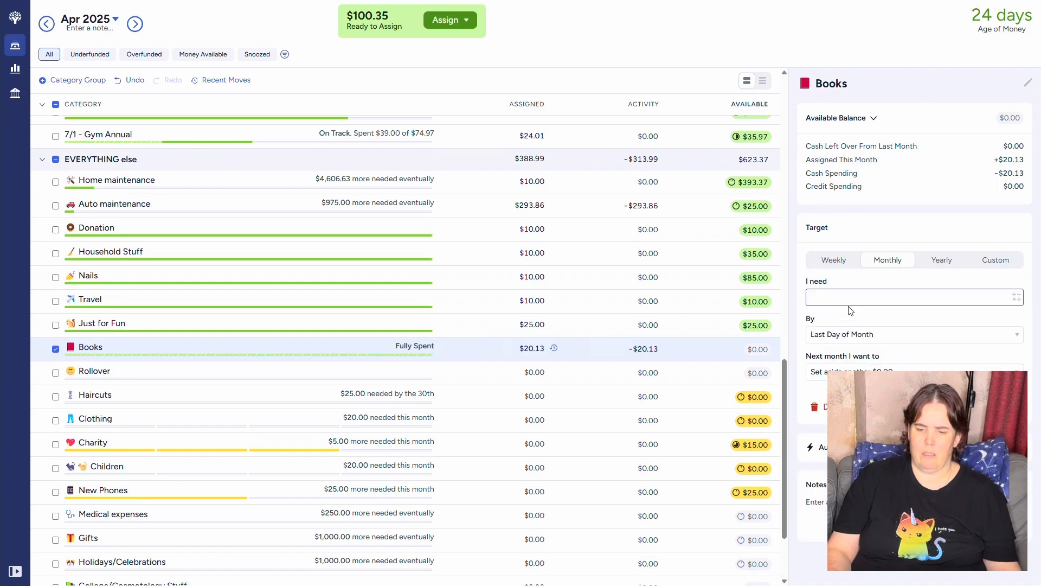
type("18")
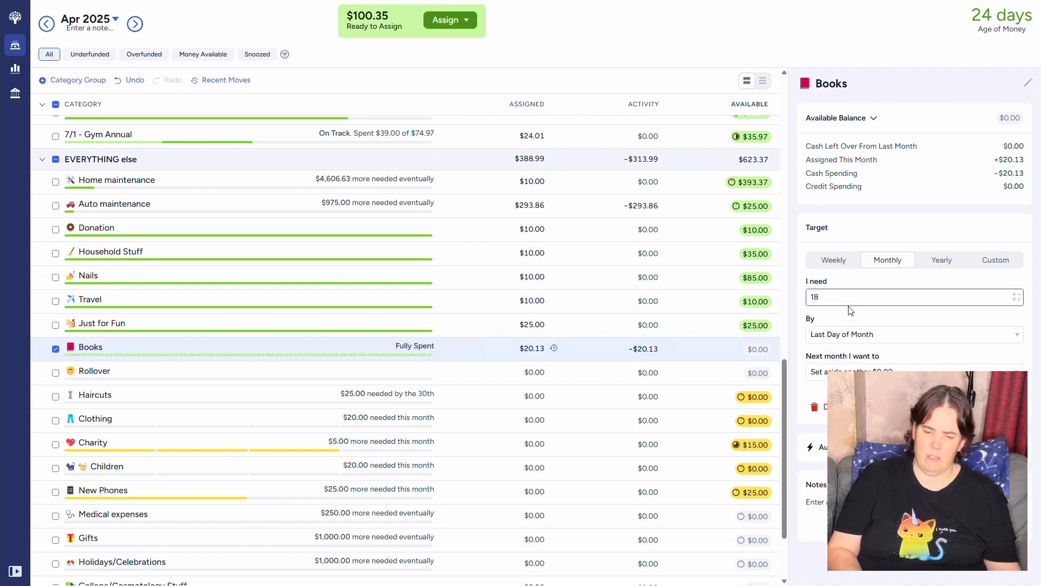
key("BackSpace")
key("BackSpace")
type("20")
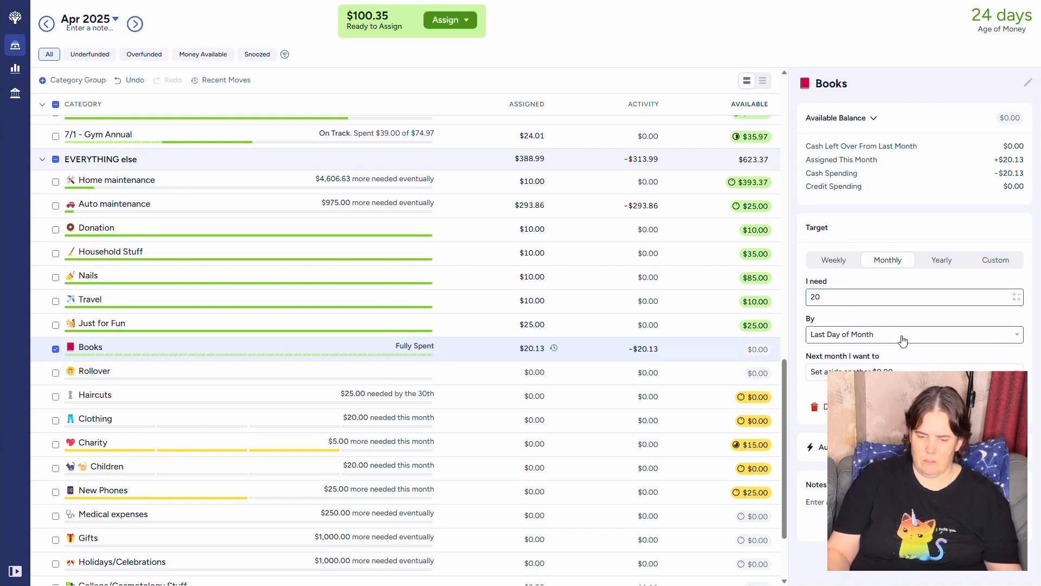
left_click(915, 373)
left_click(915, 407)
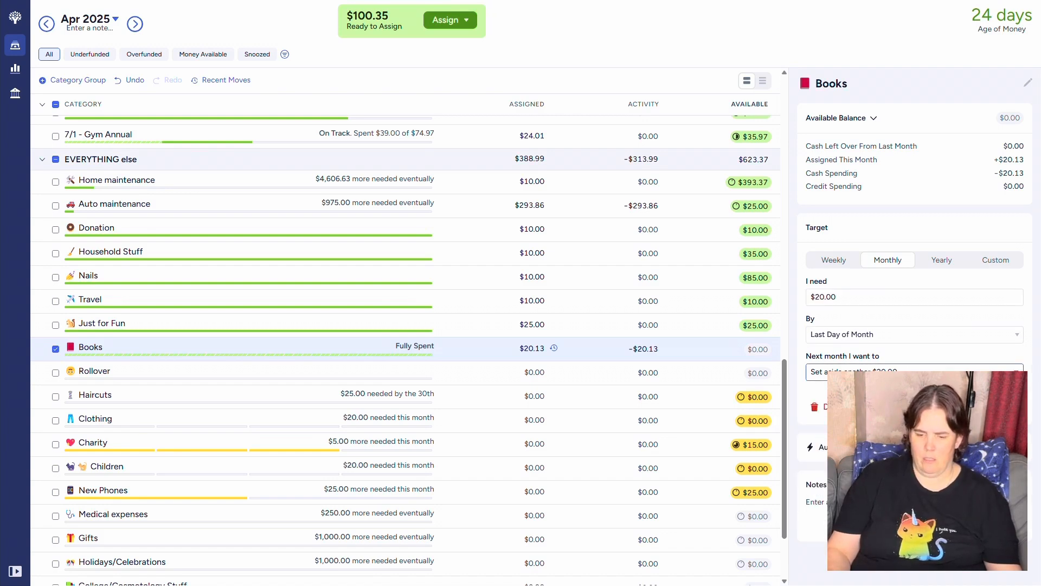
left_click(995, 407)
Add 20 to the amount already assigned to Books
left_click(531, 350)
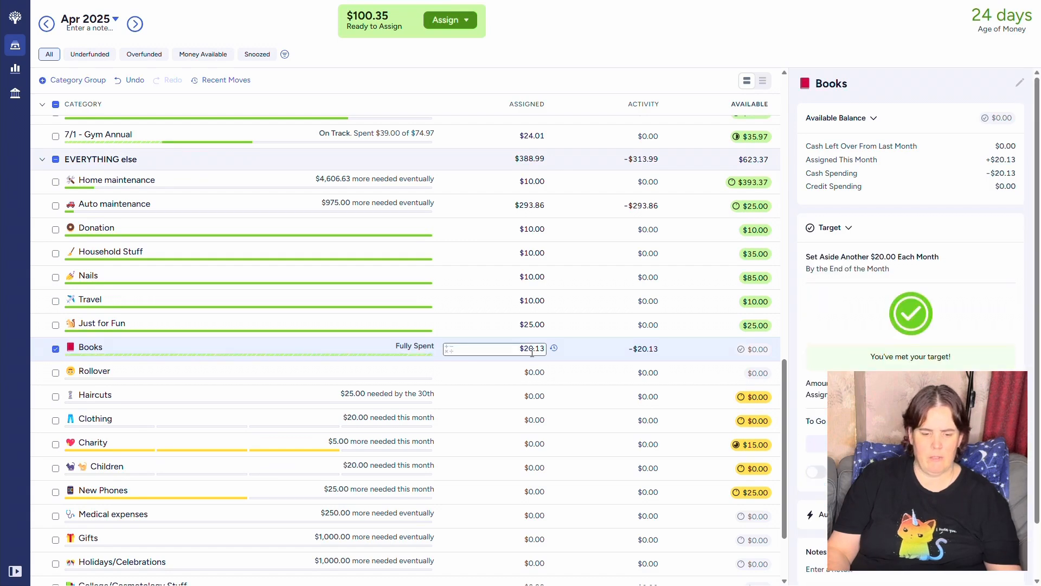
double_click(523, 350)
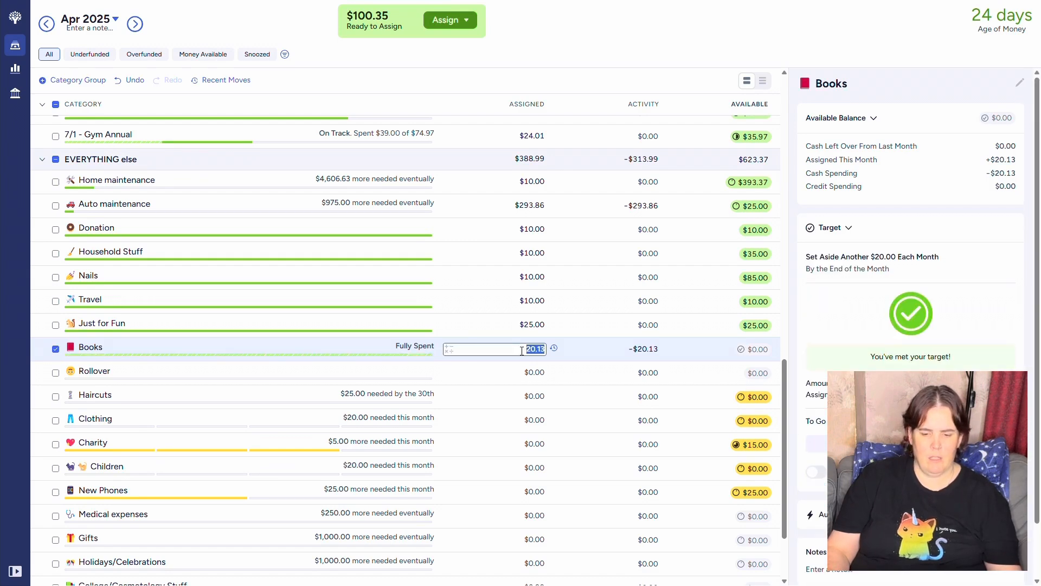
type("+20")
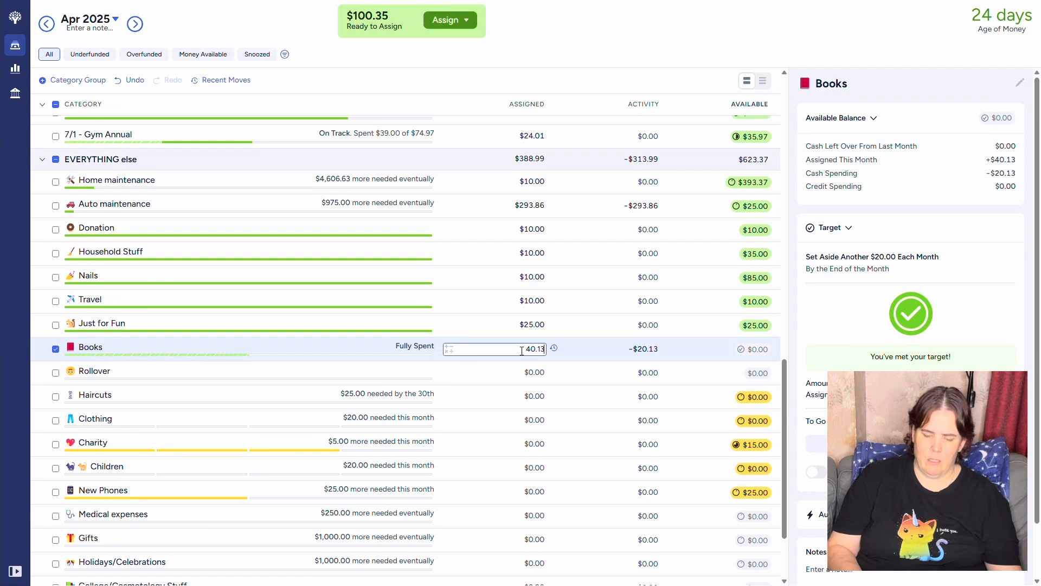
key("Return")
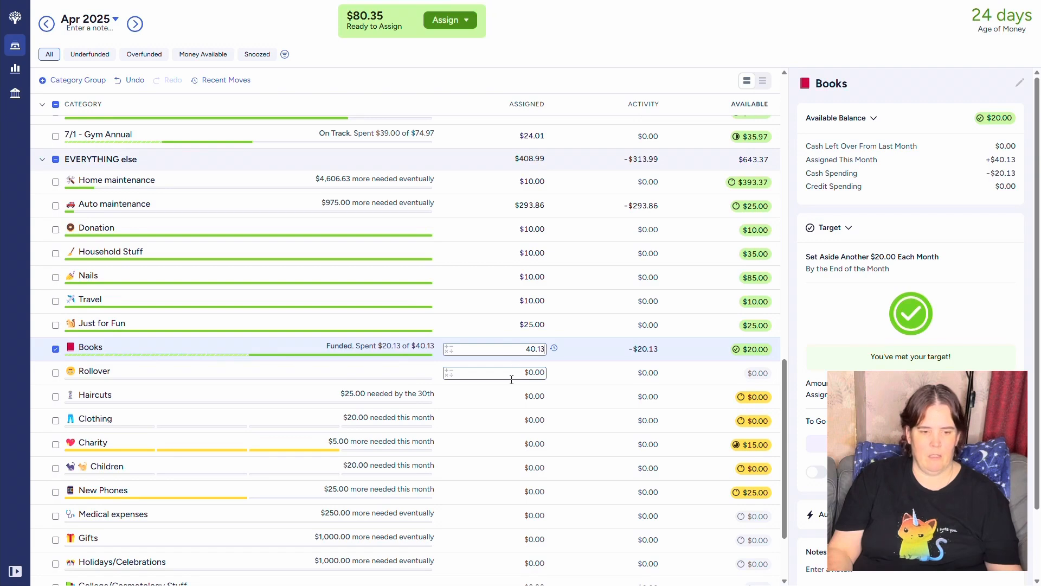
Assign 25 to Haircuts and 20 to Clothing
left_click(510, 396)
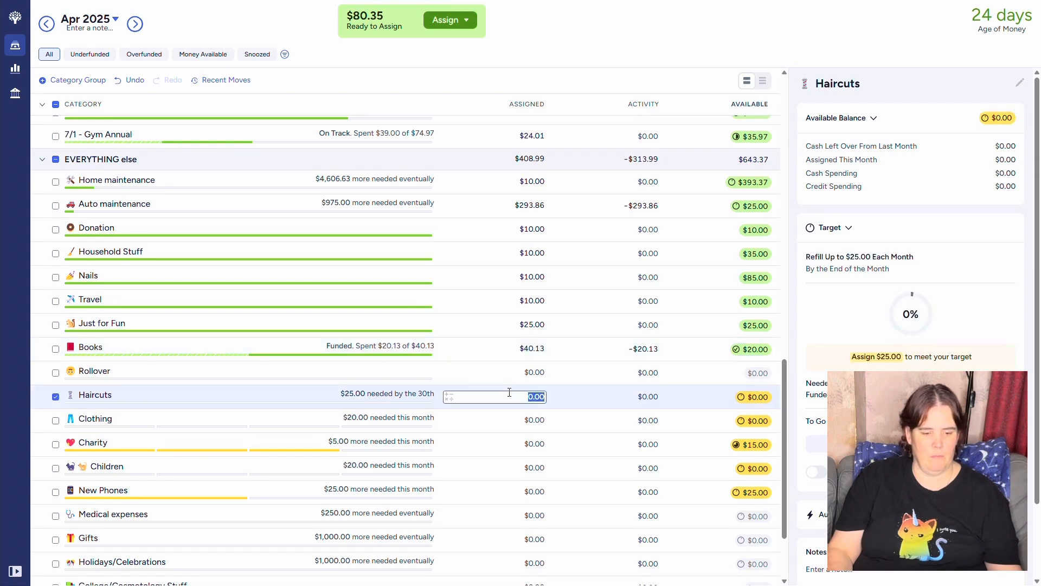
type("25")
key("Return")
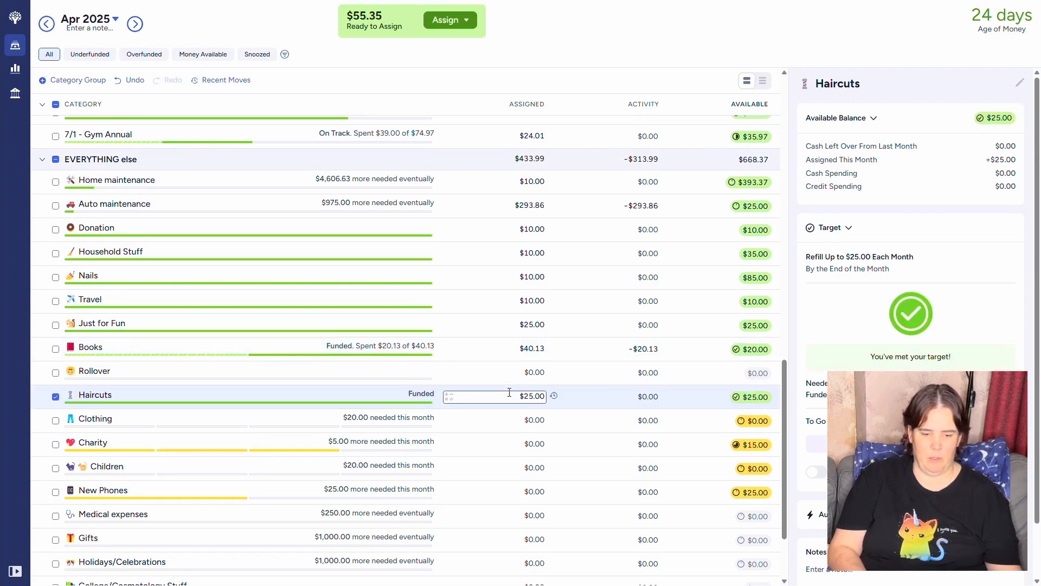
scroll(510, 392, "down", 2)
left_click(515, 319)
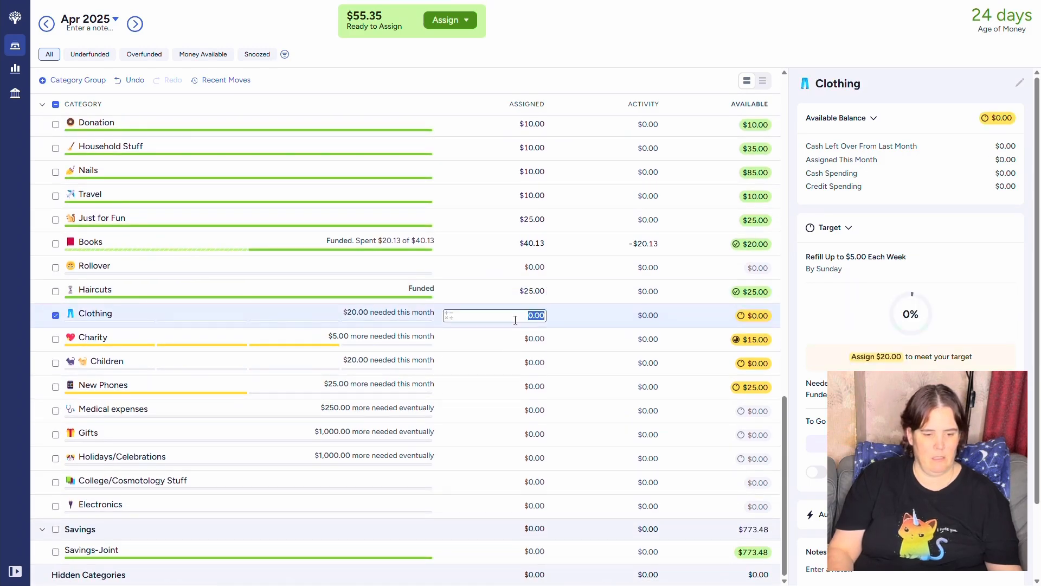
type("20")
key("Return")
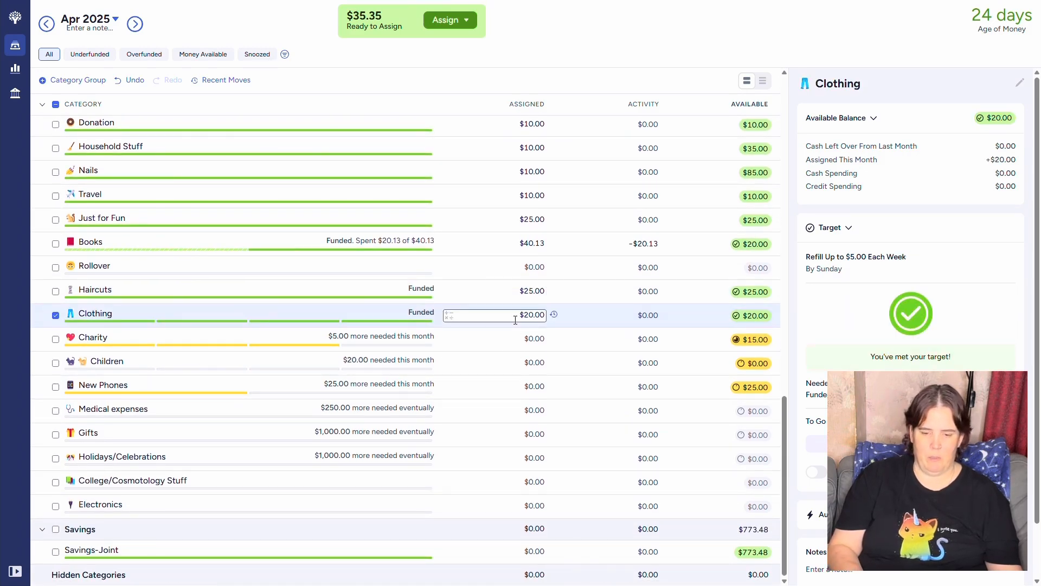
Assign 5 to the Charity category
left_click(512, 337)
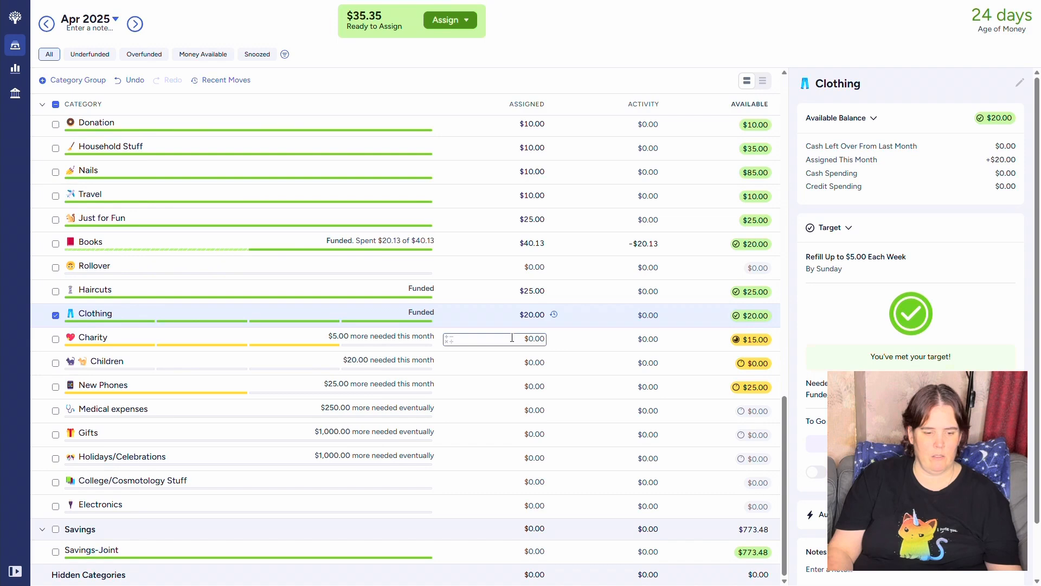
left_click(512, 337)
type("5")
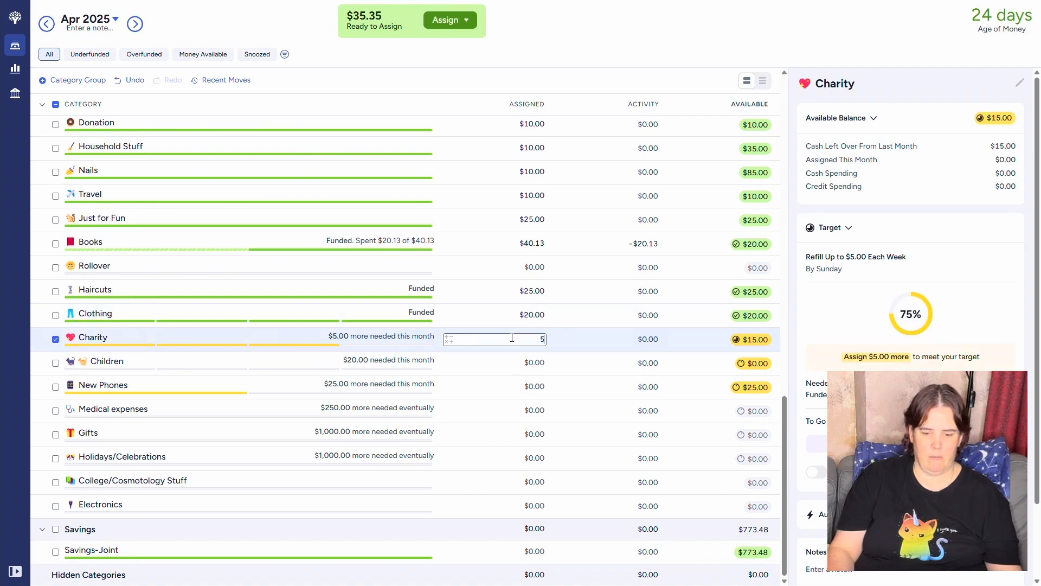
key("Return")
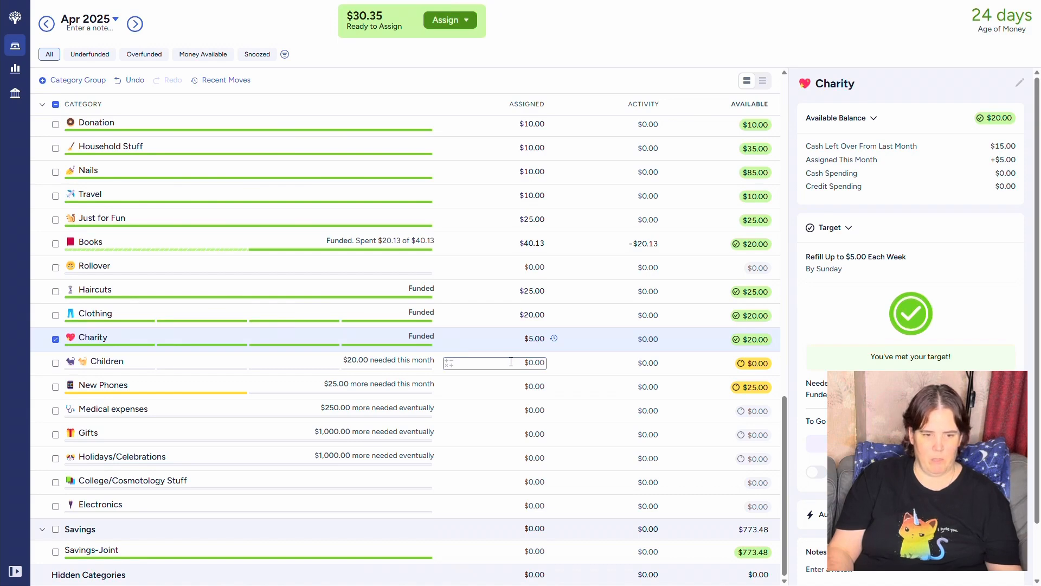
Assign 25 to New Phones and the remaining 5.35 to the Children category
left_click(510, 362)
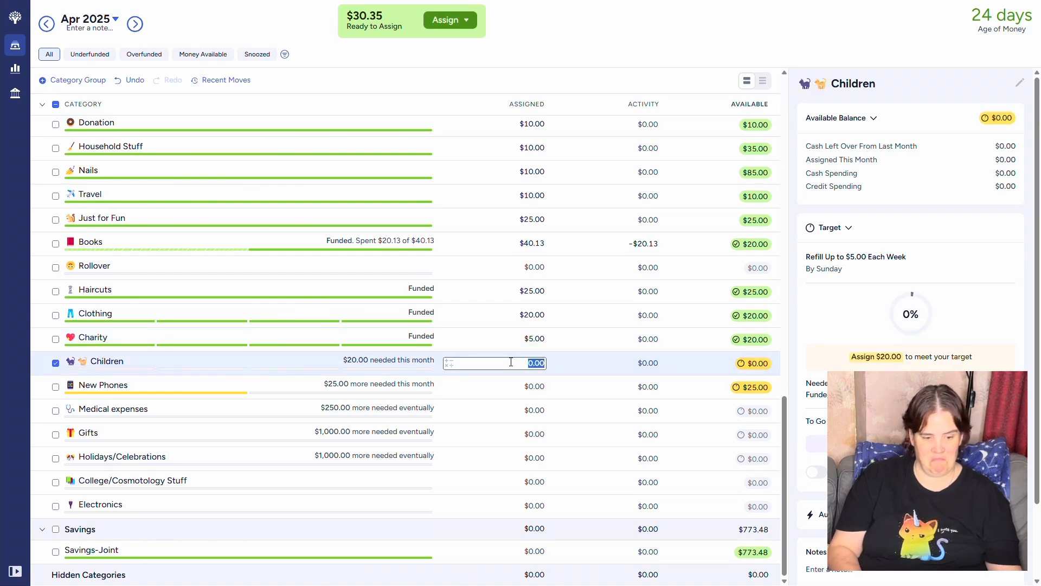
left_click(513, 386)
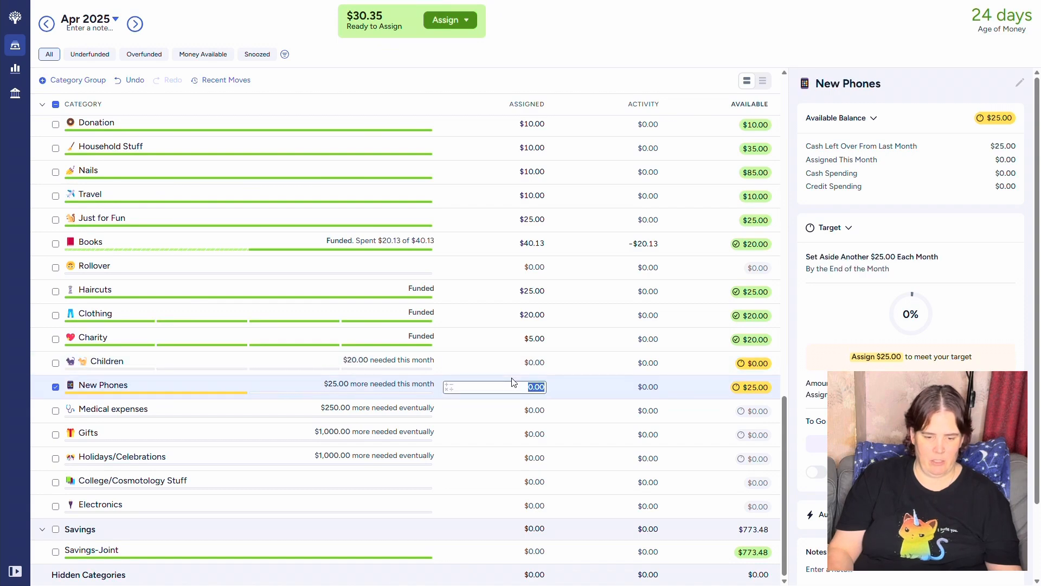
type("25")
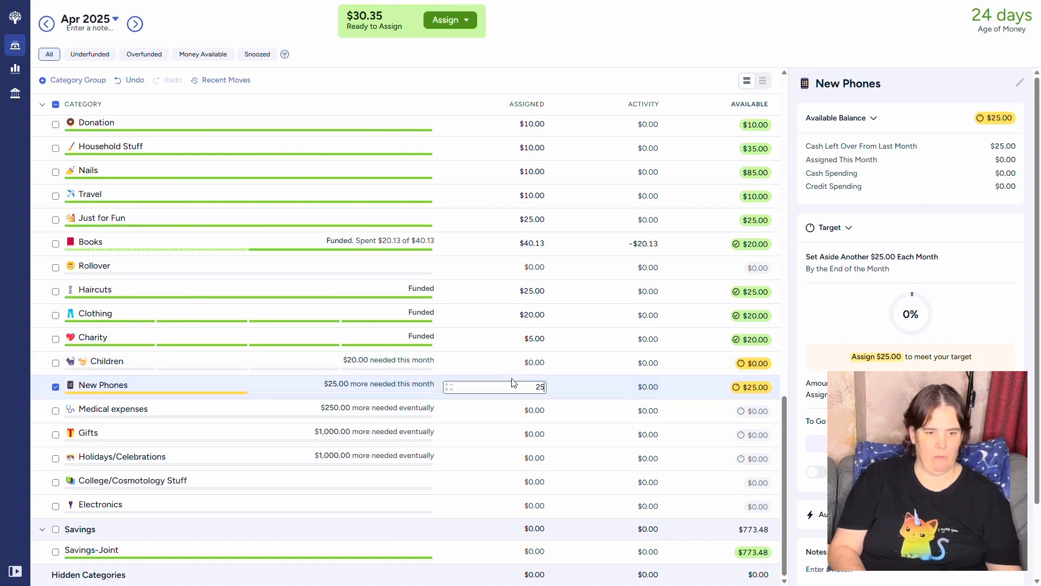
key("shift+Tab")
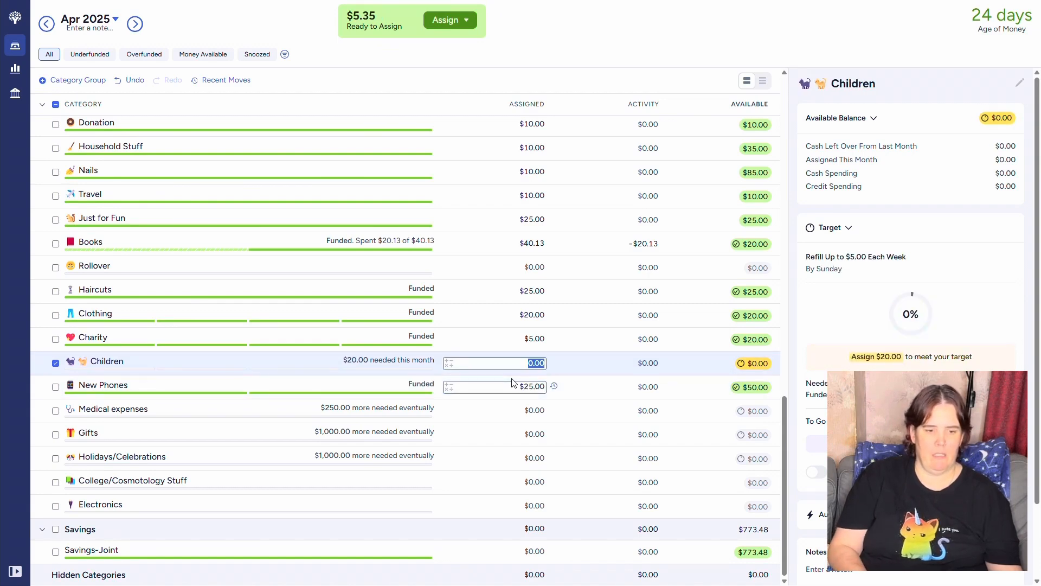
type("5.35")
key("Return")
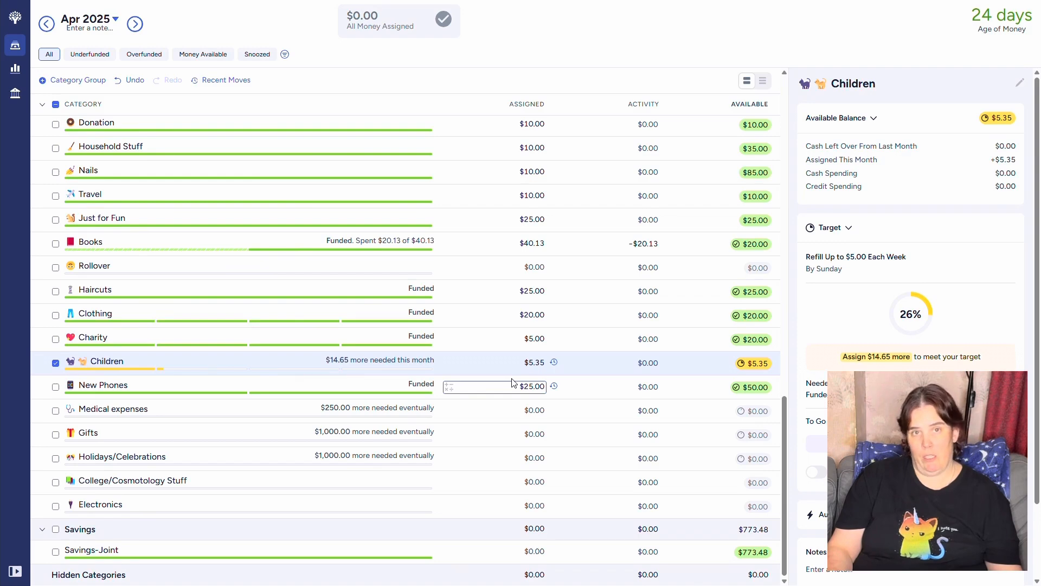
scroll(513, 382, "up", 15)
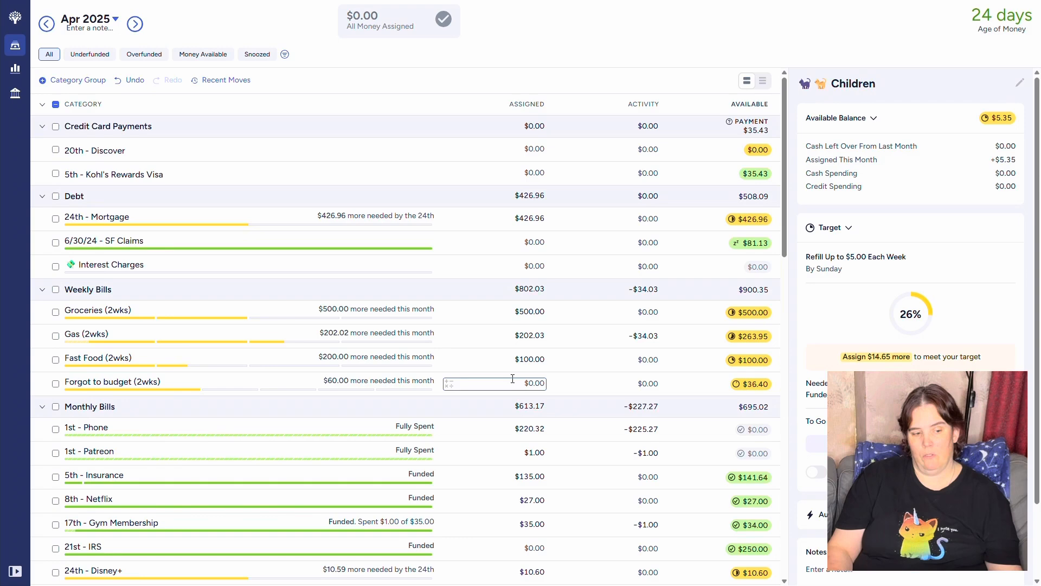
Add a category named "To Move to Savings" to the Savings group
scroll(513, 378, "down", 15)
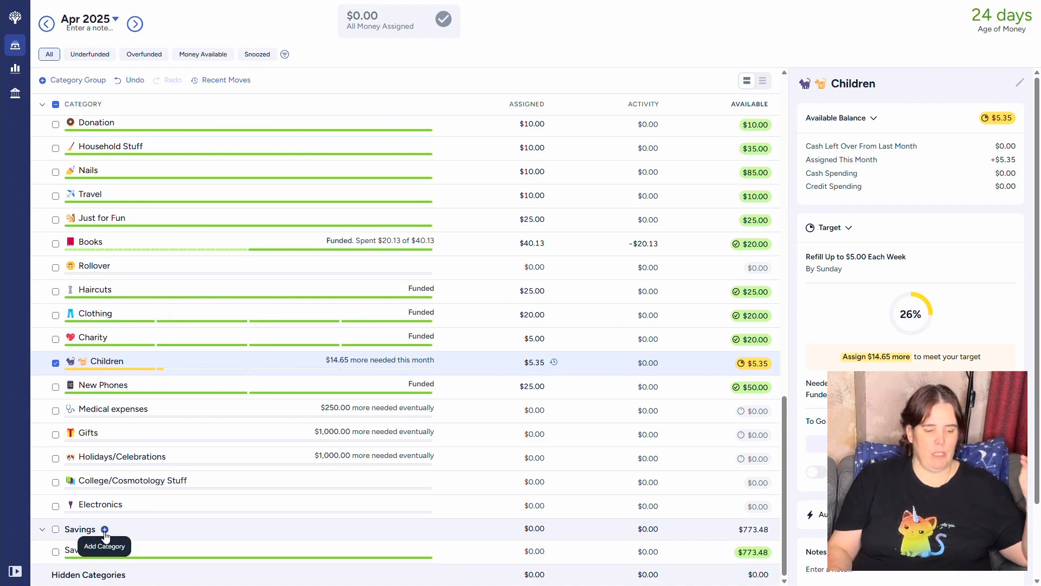
left_click(104, 530)
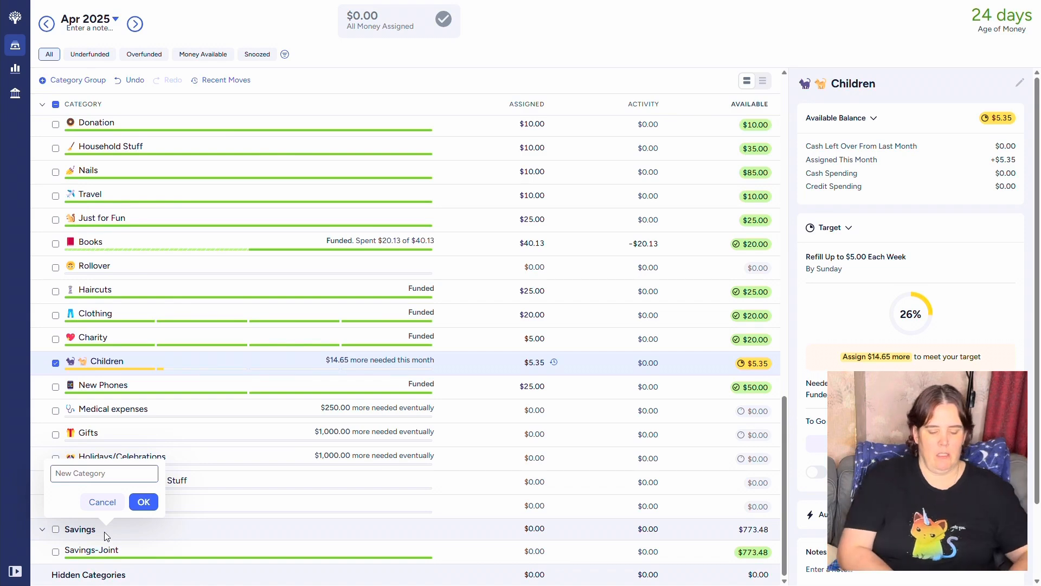
type("To Move to")
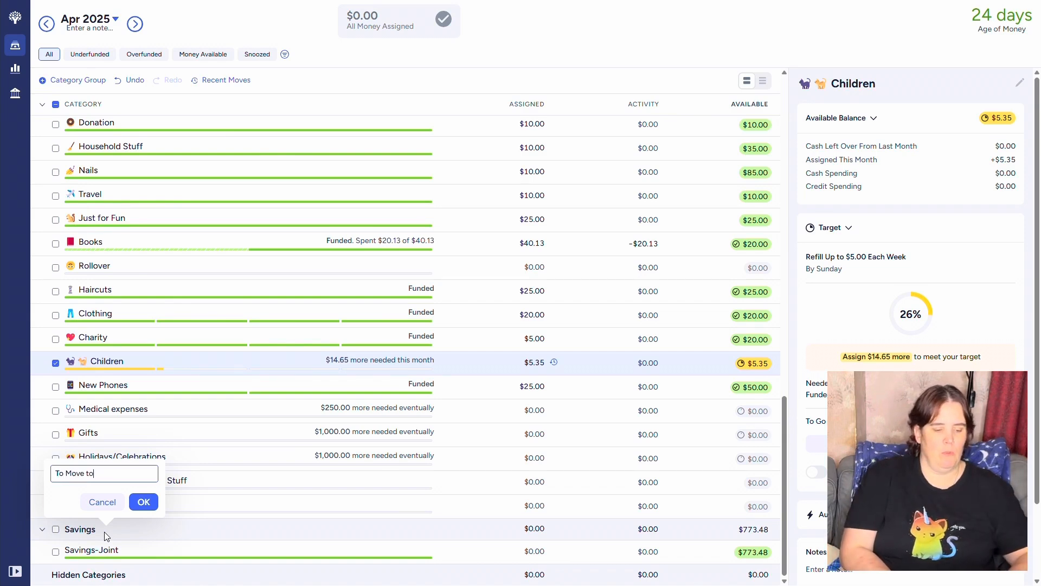
type(" Savings")
key("Return")
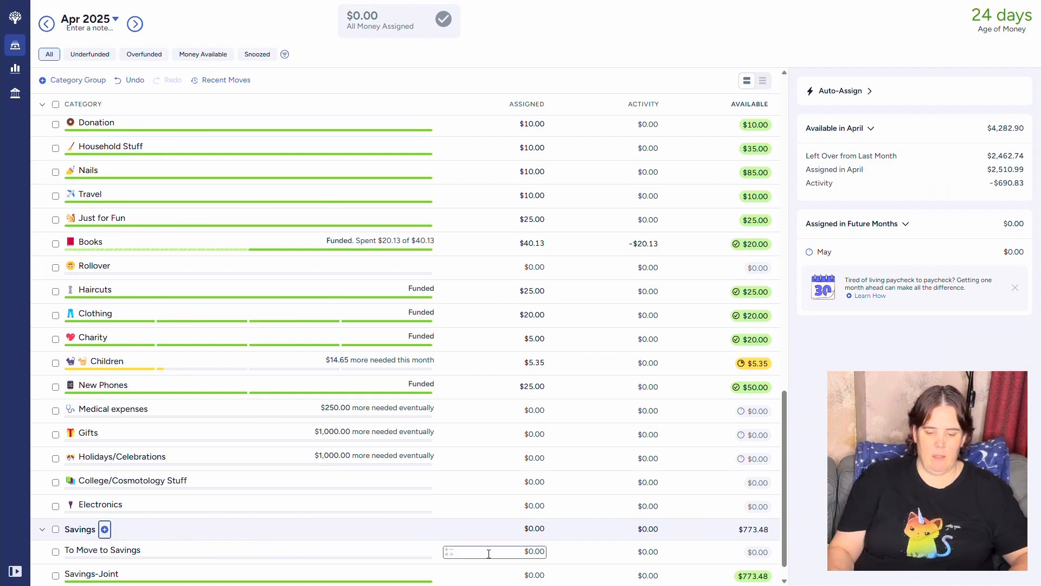
Create a monthly target of 200 for the To Move to Savings category, due by the last day of the month
left_click(402, 554)
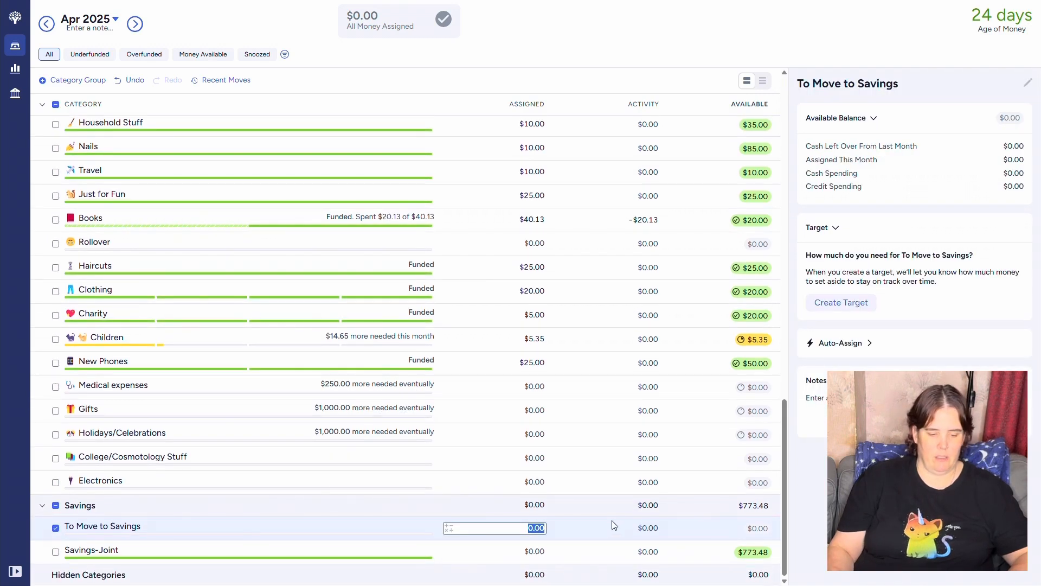
left_click(840, 301)
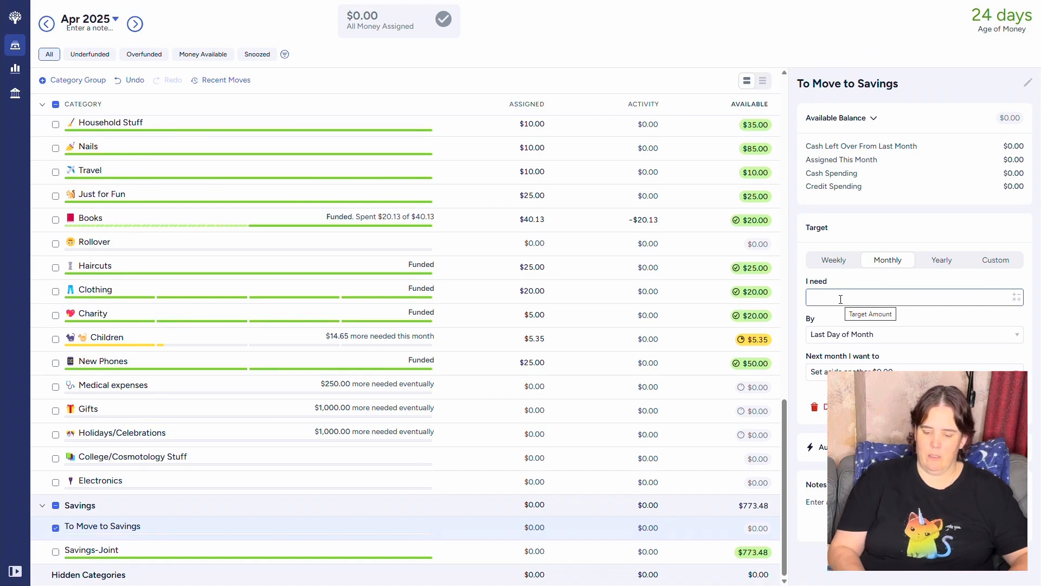
type("200")
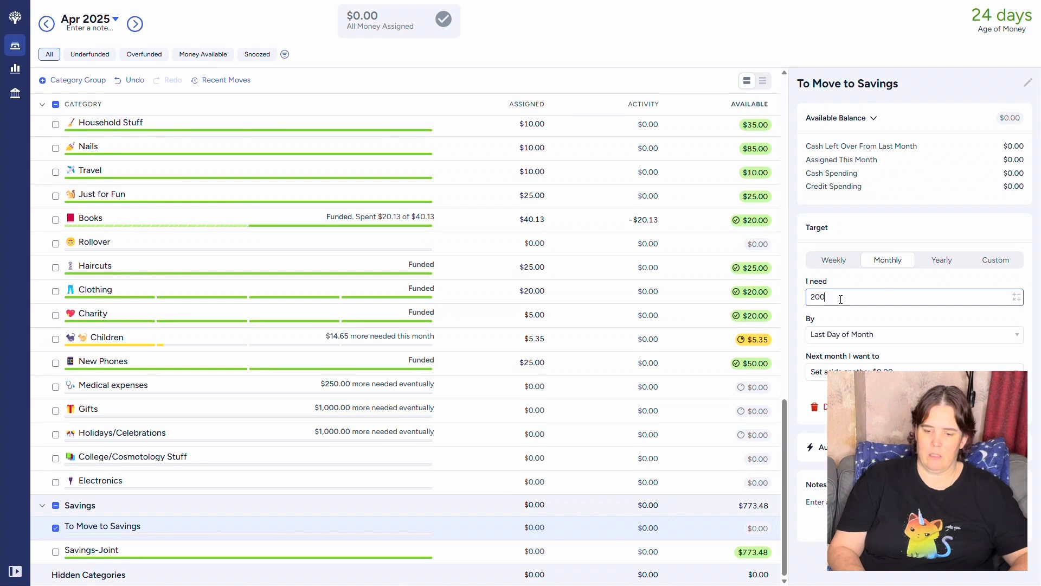
left_click(996, 407)
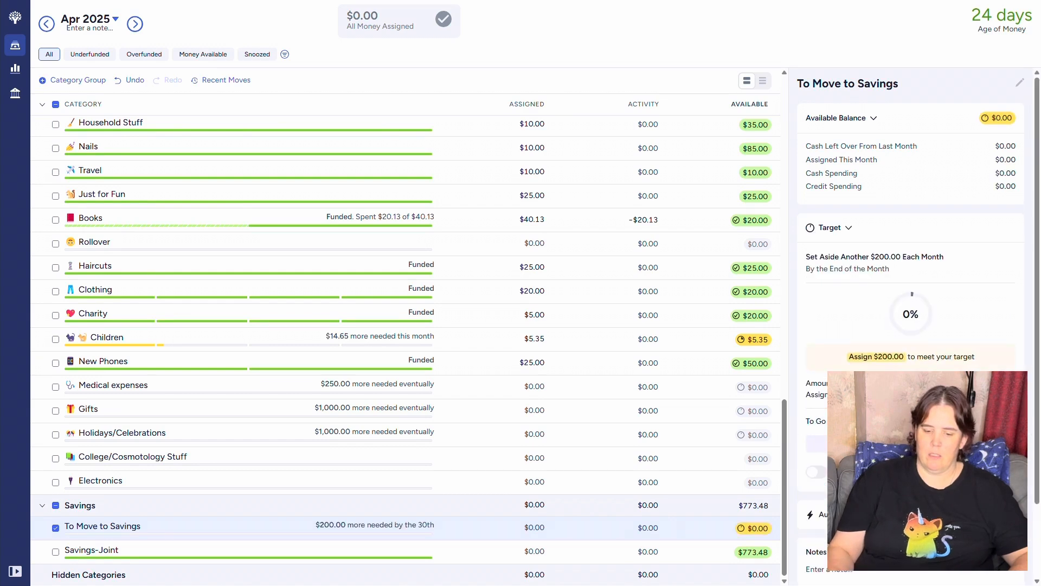